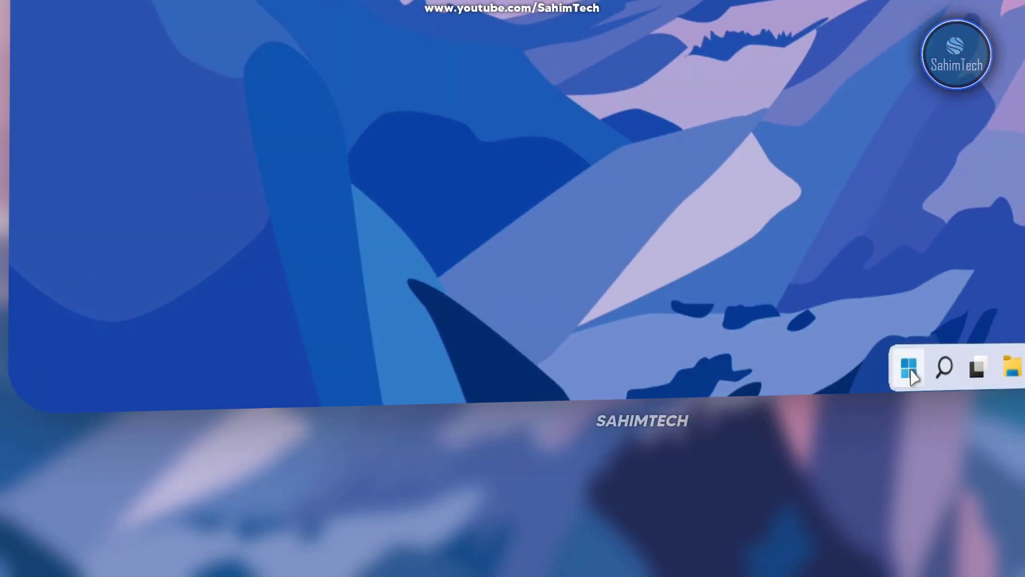
- Open and close the Start menu, search panel and virtual desktops overview from the taskbar
click(910, 371)
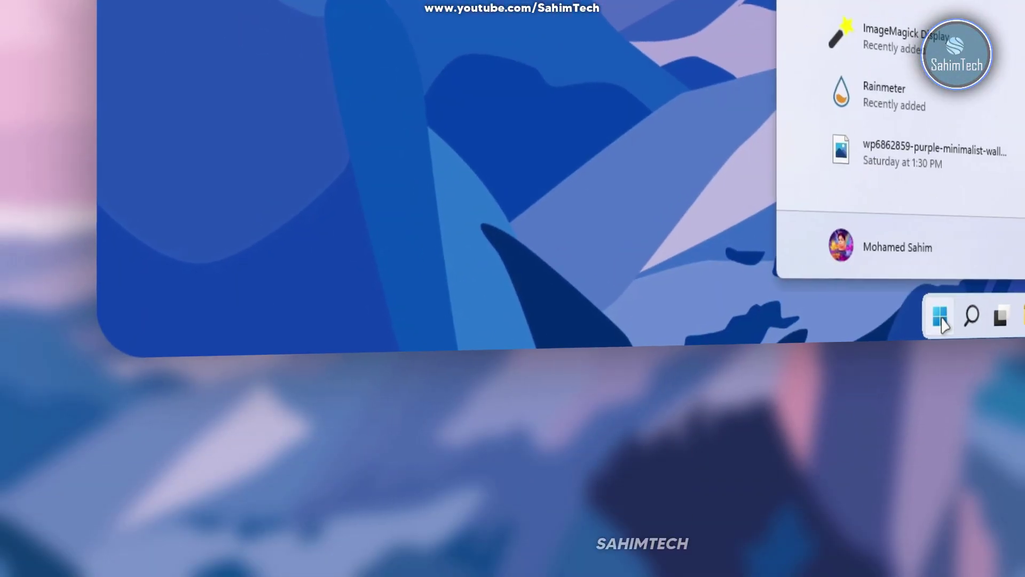
click(910, 371)
click(944, 368)
click(944, 369)
click(831, 331)
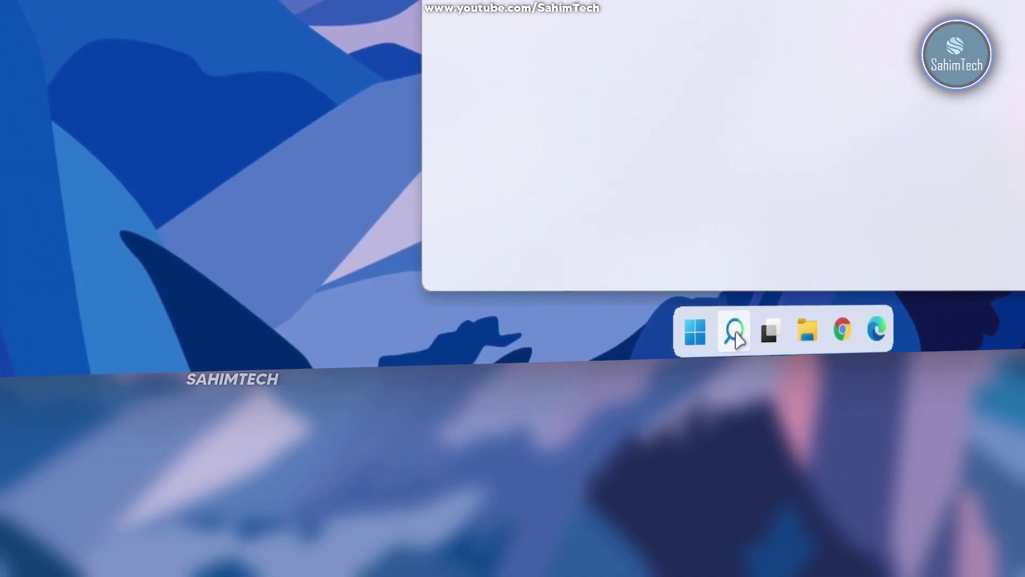
click(831, 331)
click(863, 326)
click(570, 349)
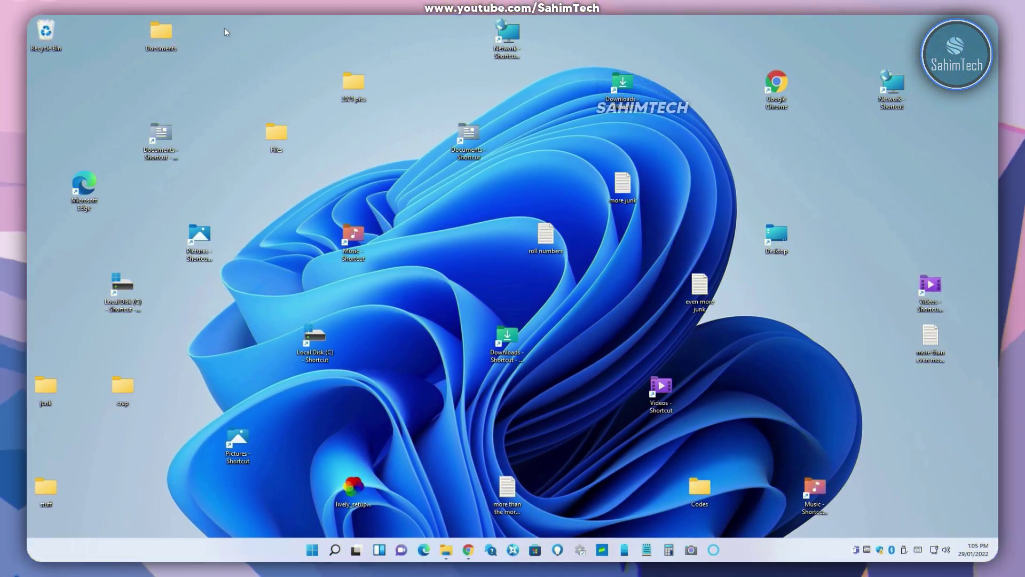
- Switch the desktop icons to Small icons from the desktop View menu
right_click(463, 223)
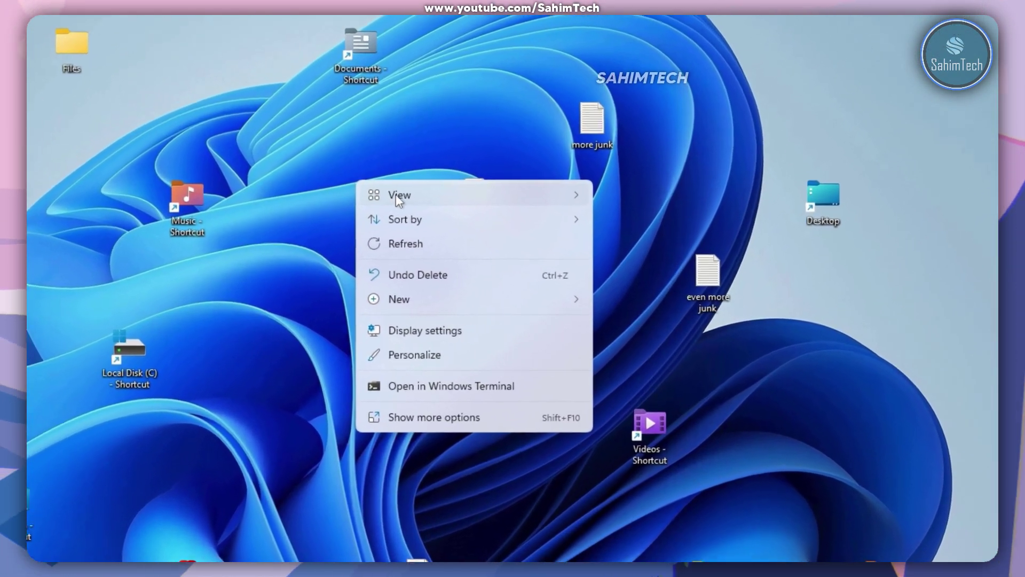
mouse_move(446, 196)
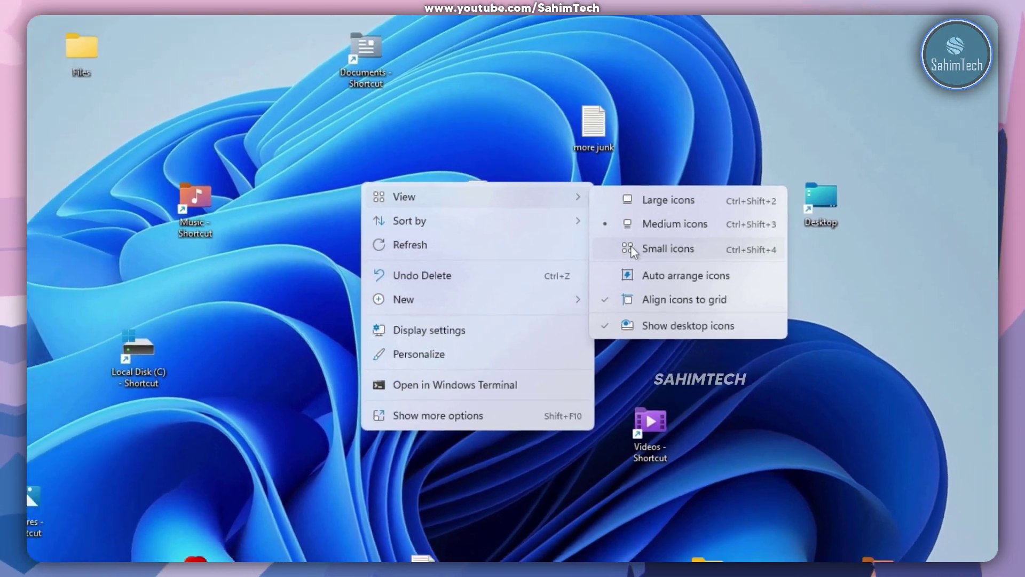
click(619, 238)
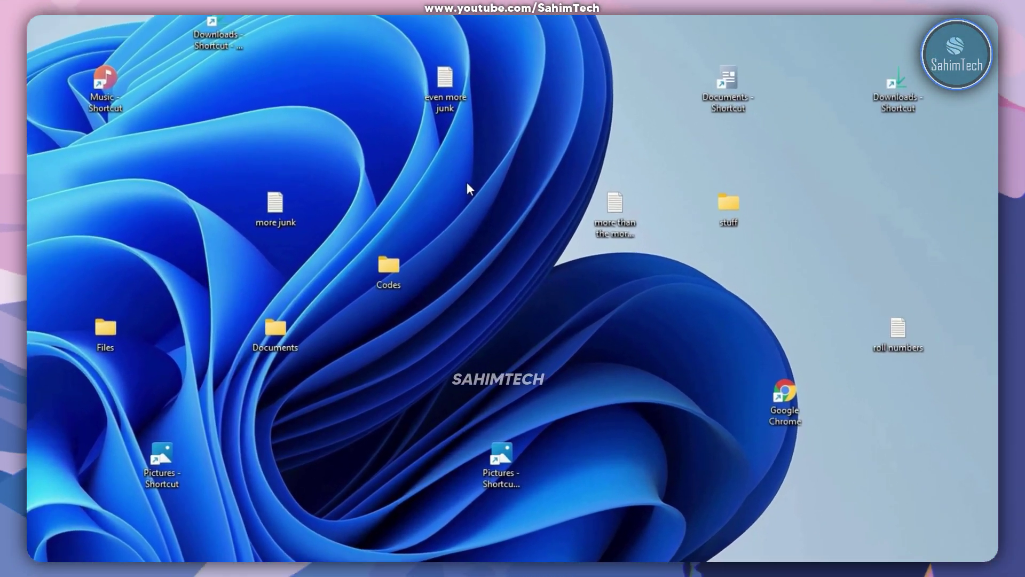
- Turn on Auto arrange icons, then drag selection boxes across the desktop
right_click(638, 268)
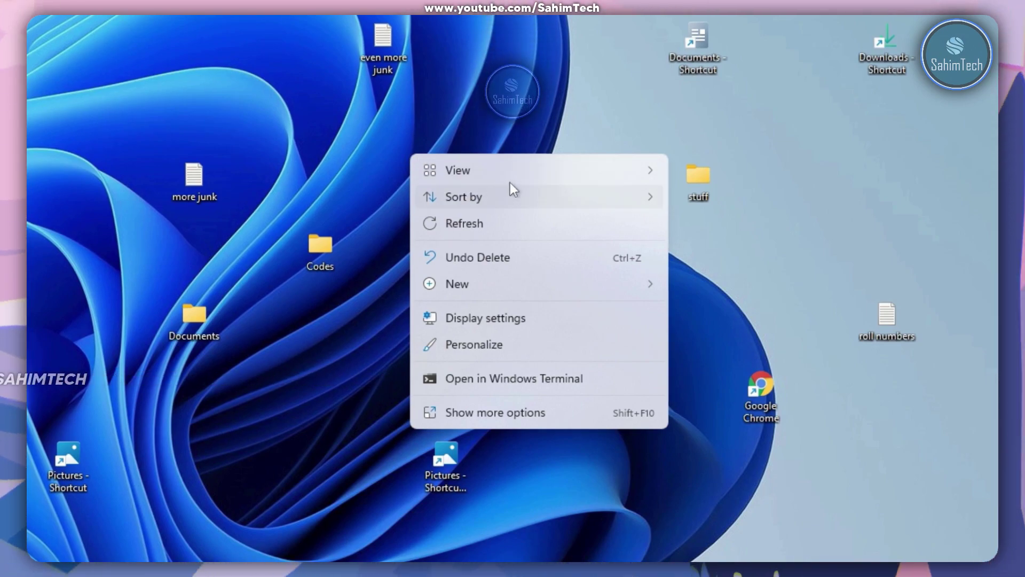
mouse_move(600, 167)
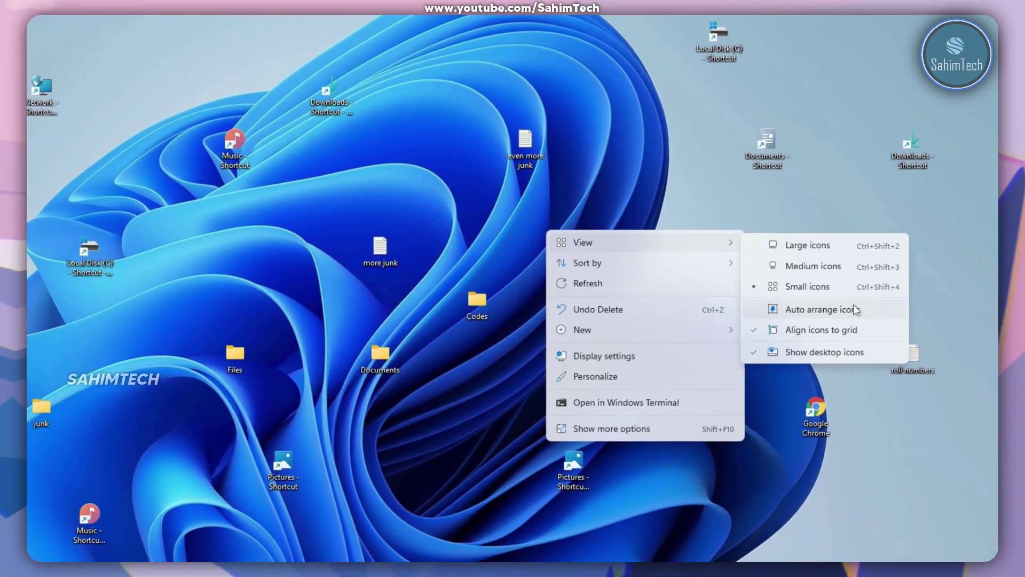
click(748, 251)
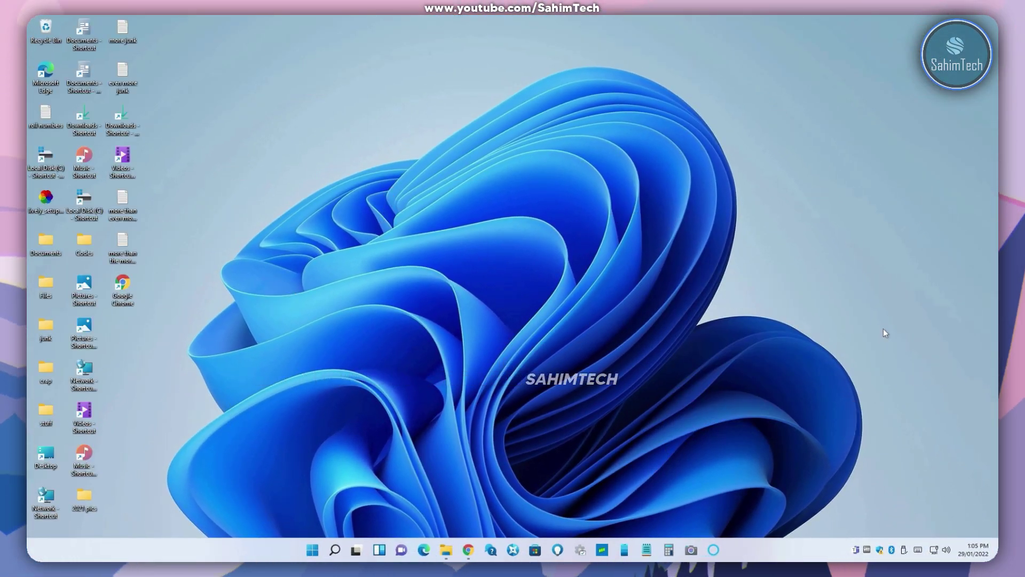
drag(339, 29, 138, 233)
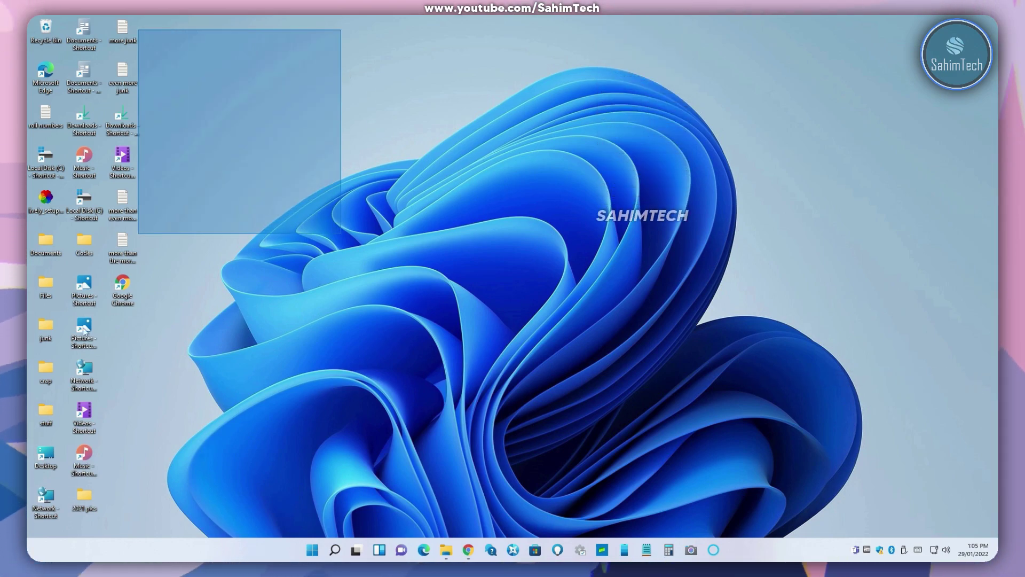
drag(83, 331, 295, 265)
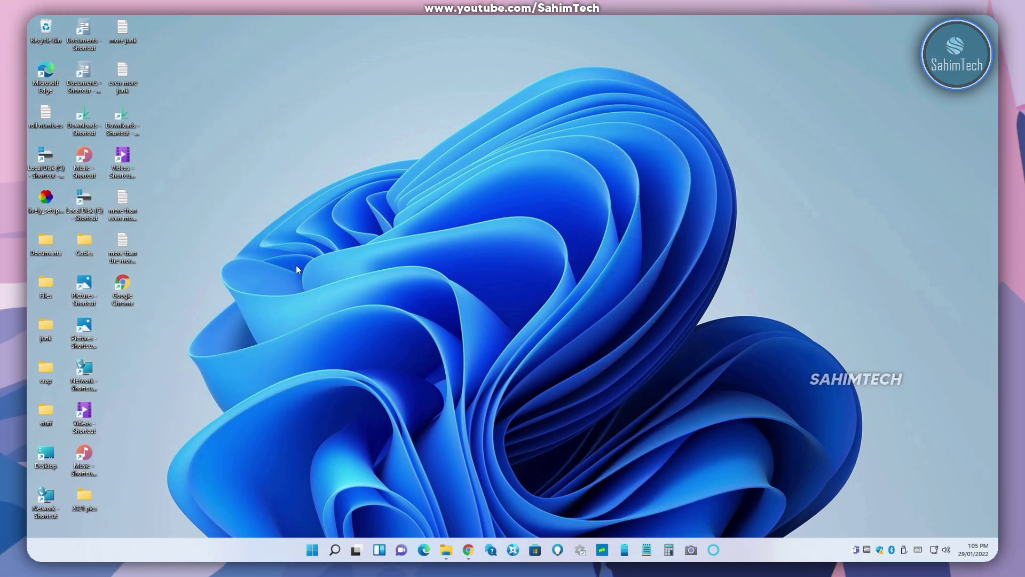
- Untick Show desktop icons in the desktop's View menu so only the wallpaper remains
right_click(296, 265)
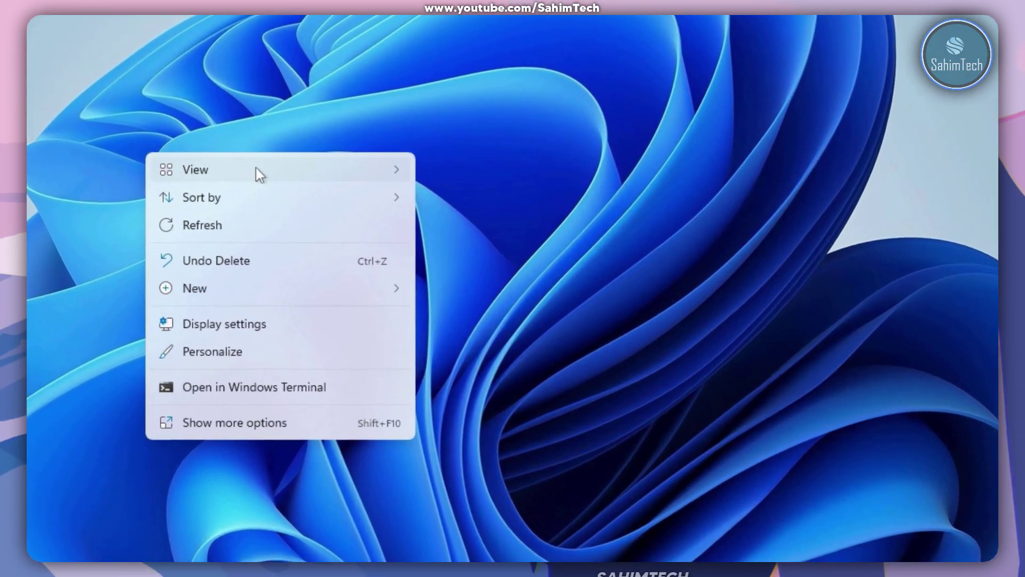
mouse_move(403, 273)
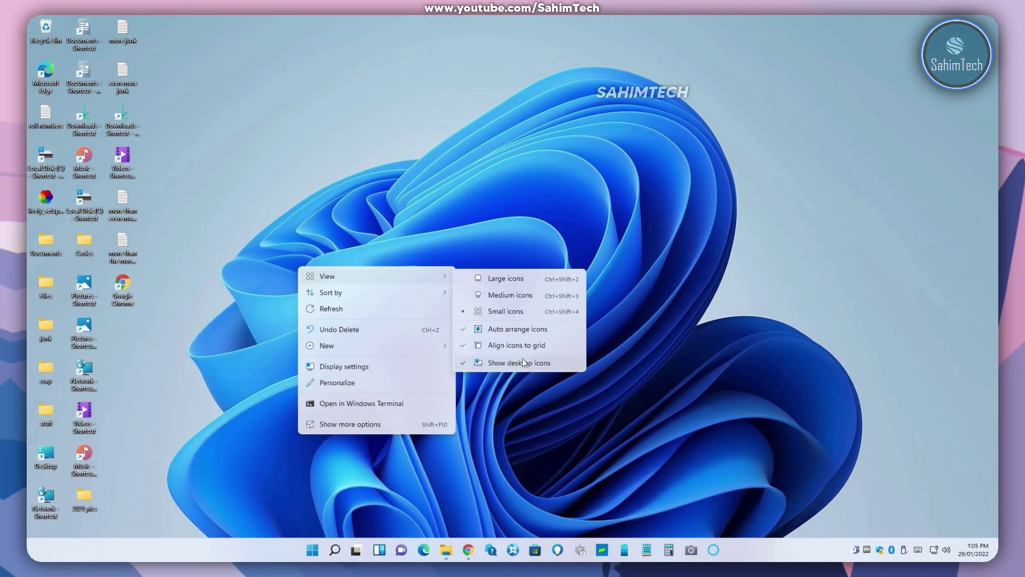
click(508, 363)
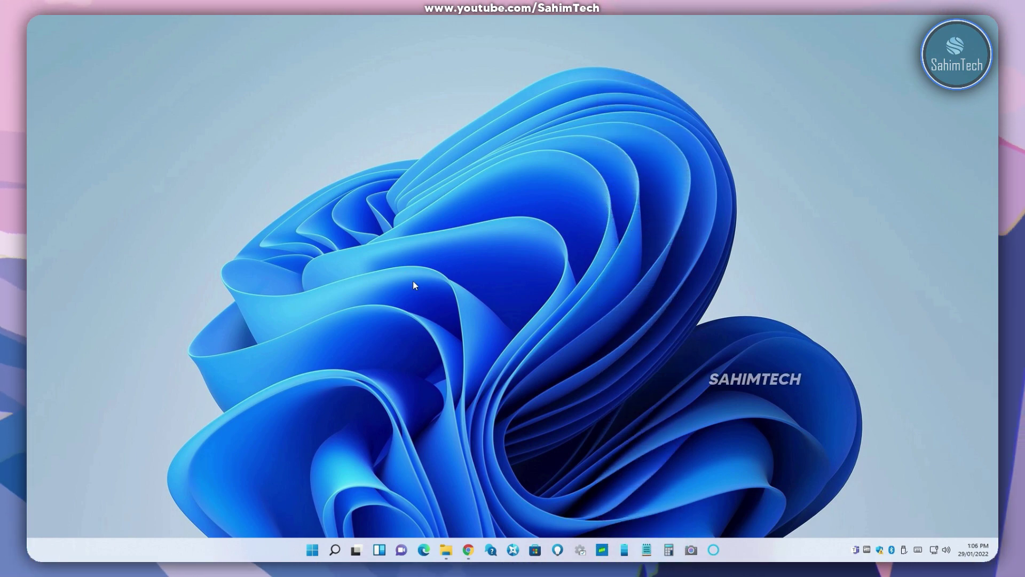
click(443, 551)
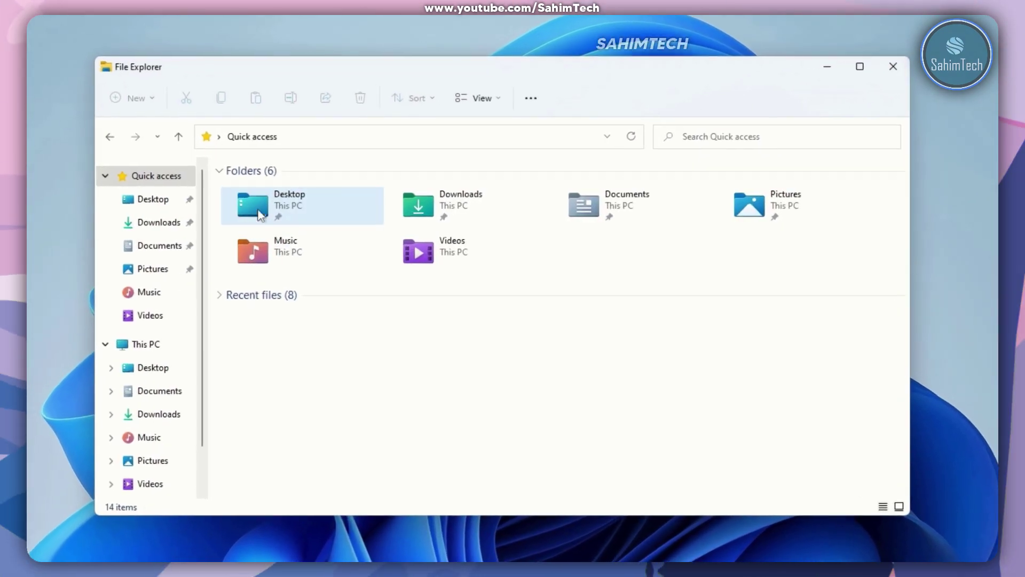
double_click(260, 214)
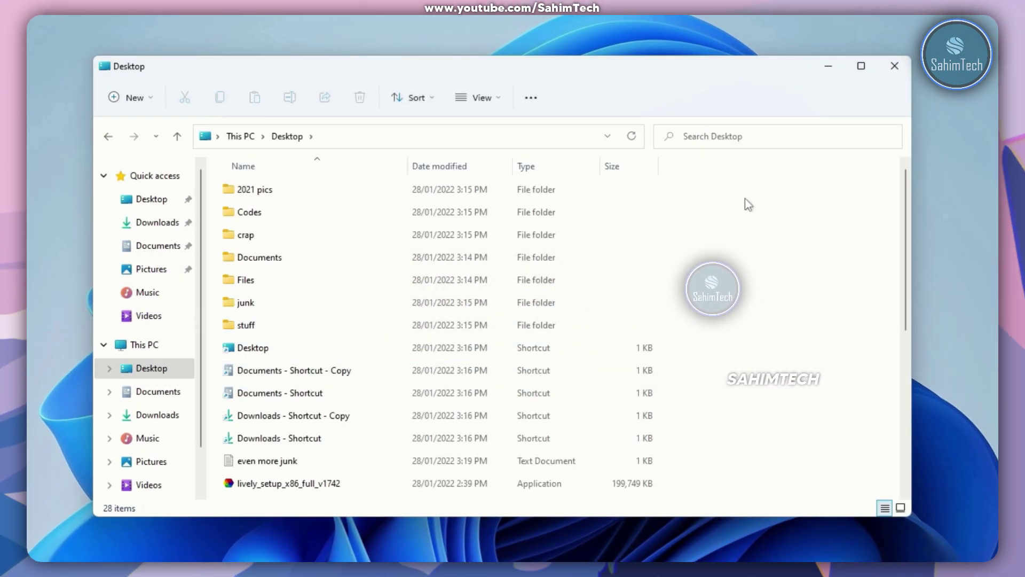
drag(745, 198, 326, 487)
click(754, 234)
drag(744, 210, 384, 439)
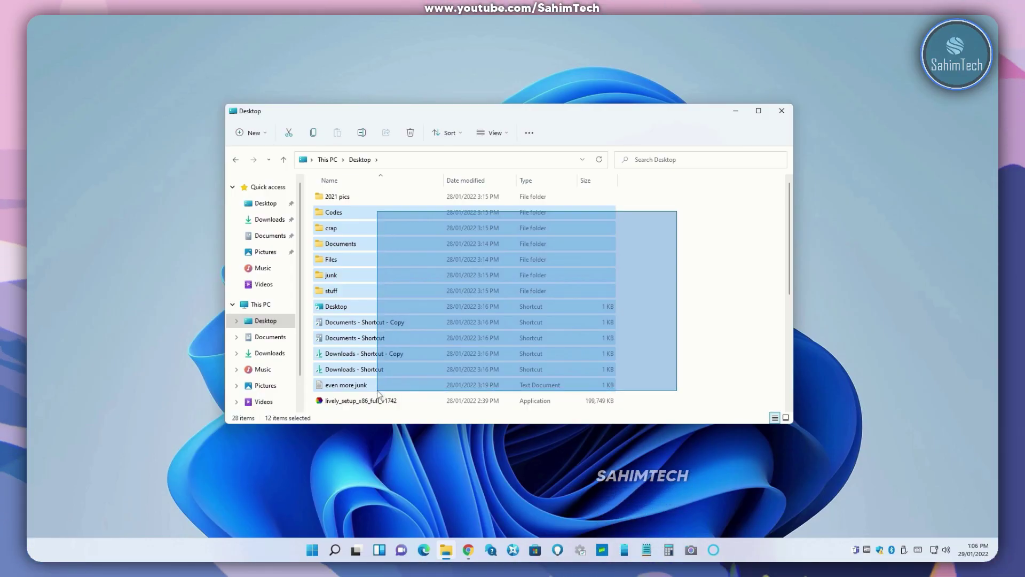
drag(379, 394, 380, 395)
click(738, 108)
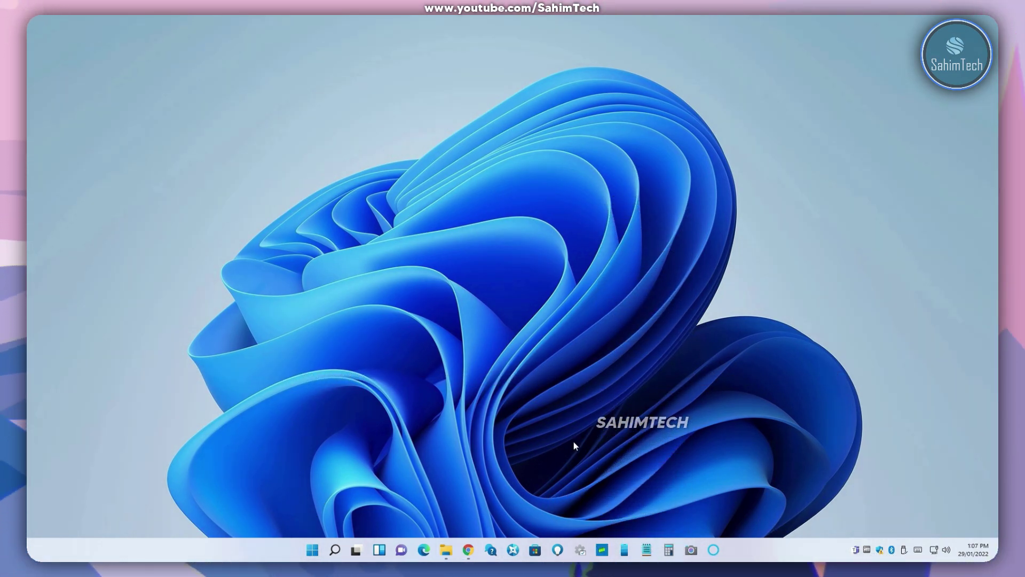
- Unpin the Get Started app from the taskbar
mouse_move(483, 553)
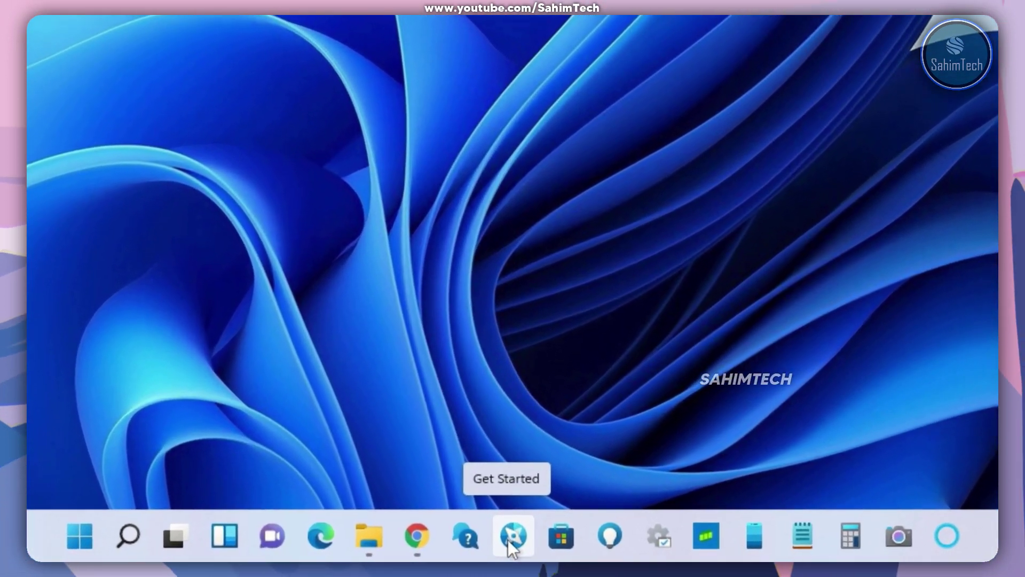
right_click(512, 550)
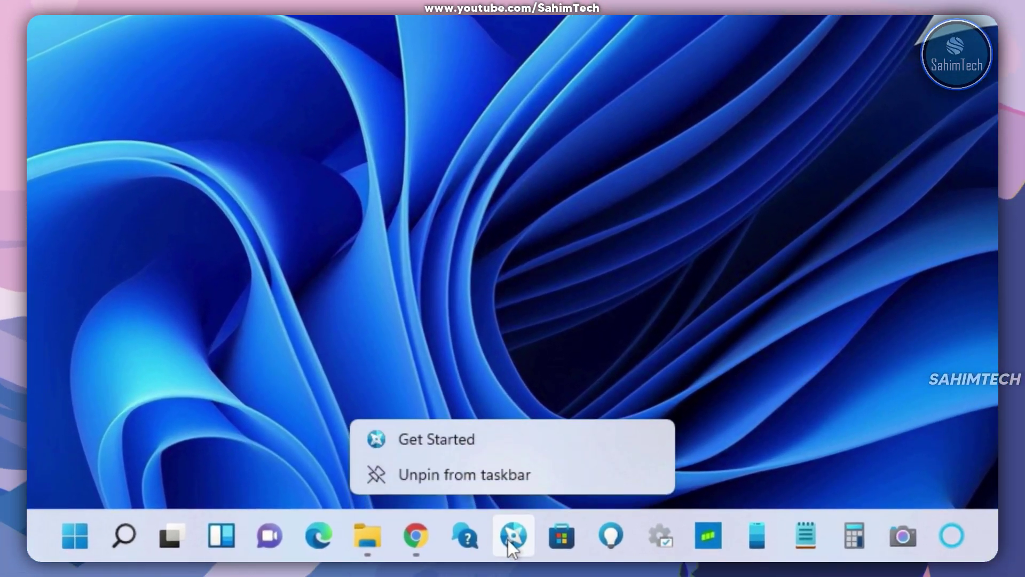
click(453, 476)
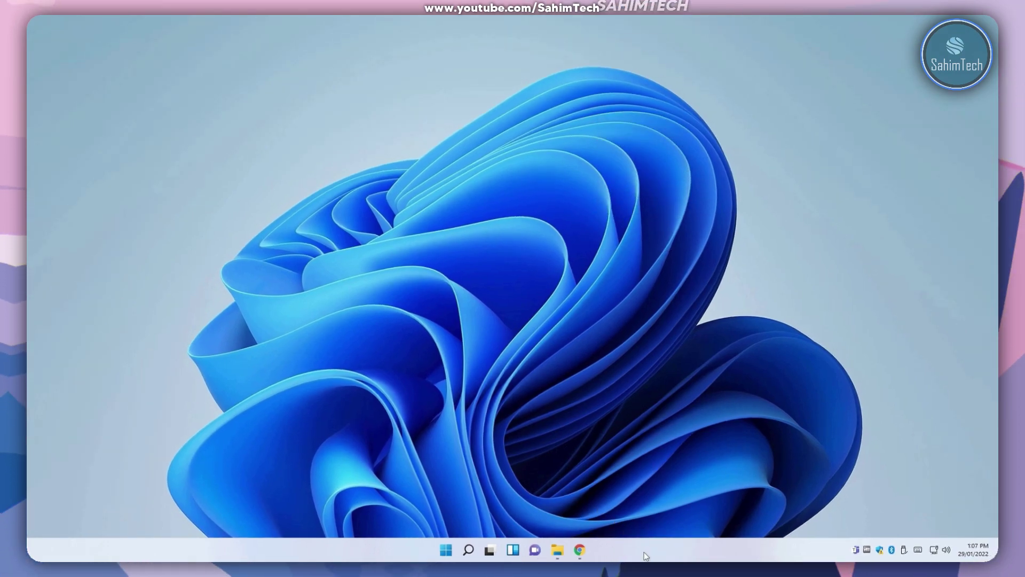
- Open Taskbar settings from the taskbar's context menu and scroll down the page
right_click(646, 556)
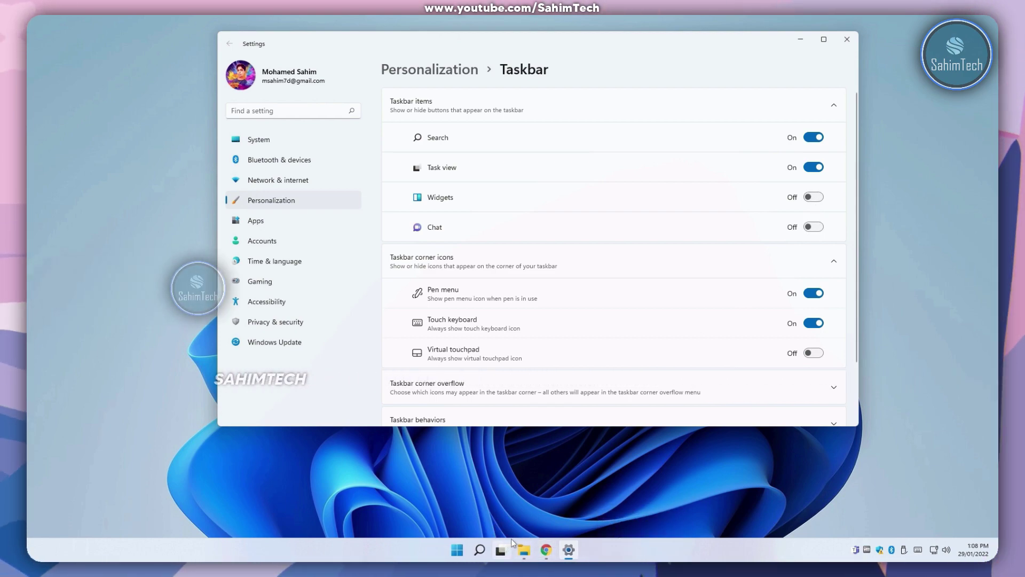
scroll(735, 270, down, 2)
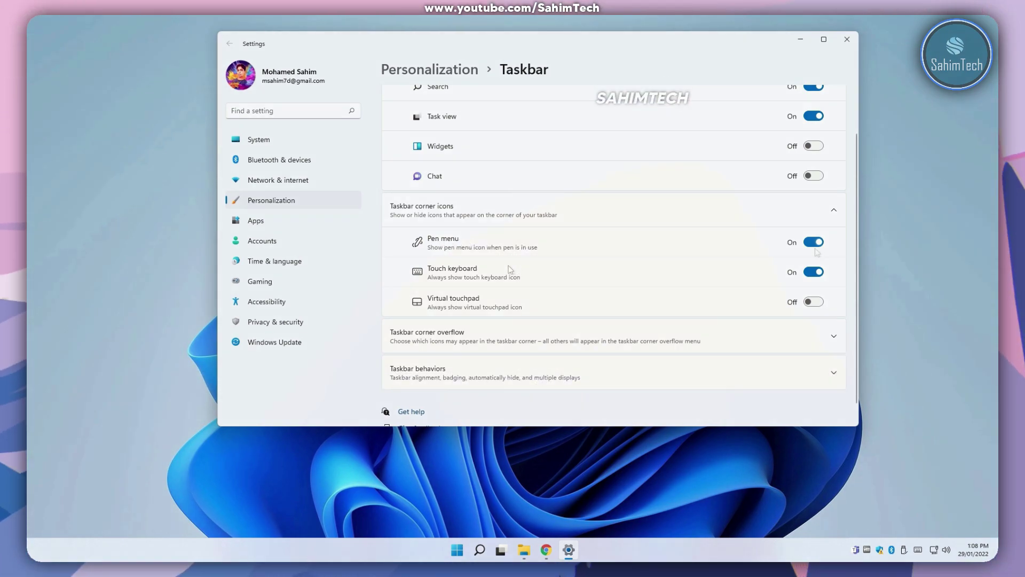
- Under Taskbar corner overflow, turn off Teams, VMware Tools, Windows Security, livelywpf and msteams, then check the tray chevron
click(587, 335)
scroll(523, 315, down, 5)
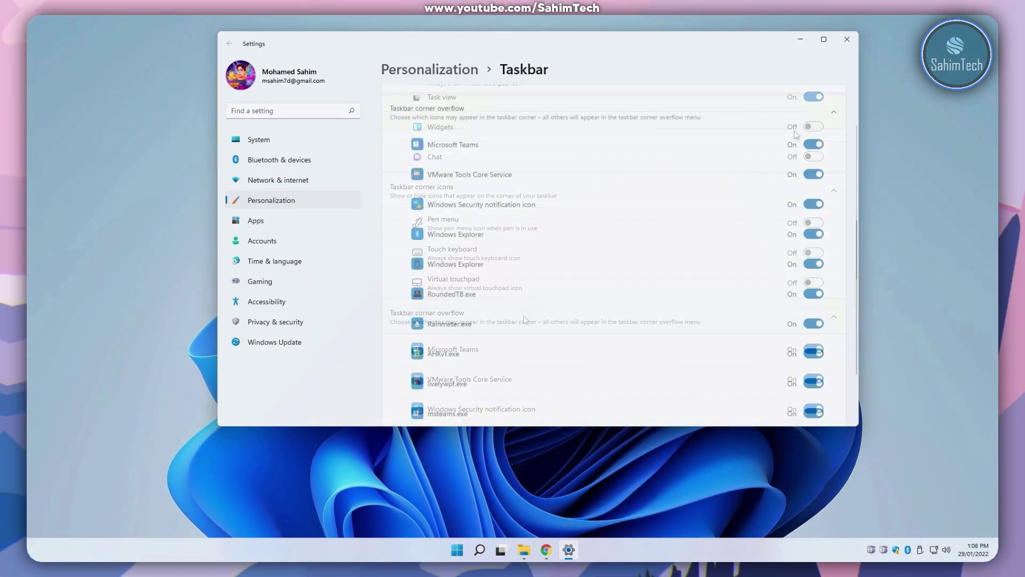
click(814, 144)
click(814, 174)
click(814, 204)
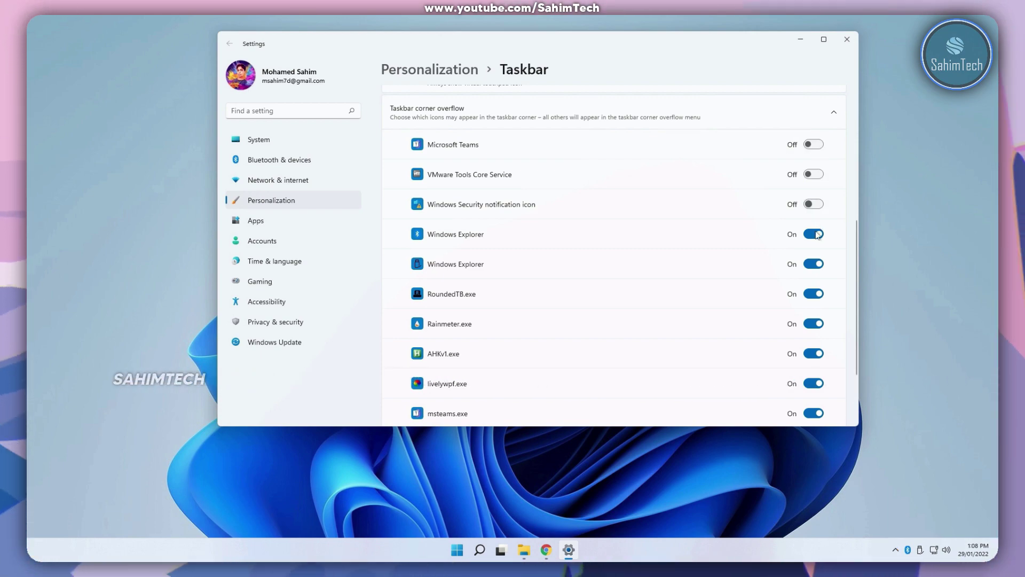
click(812, 383)
click(814, 413)
scroll(755, 266, down, 2)
scroll(755, 265, up, 2)
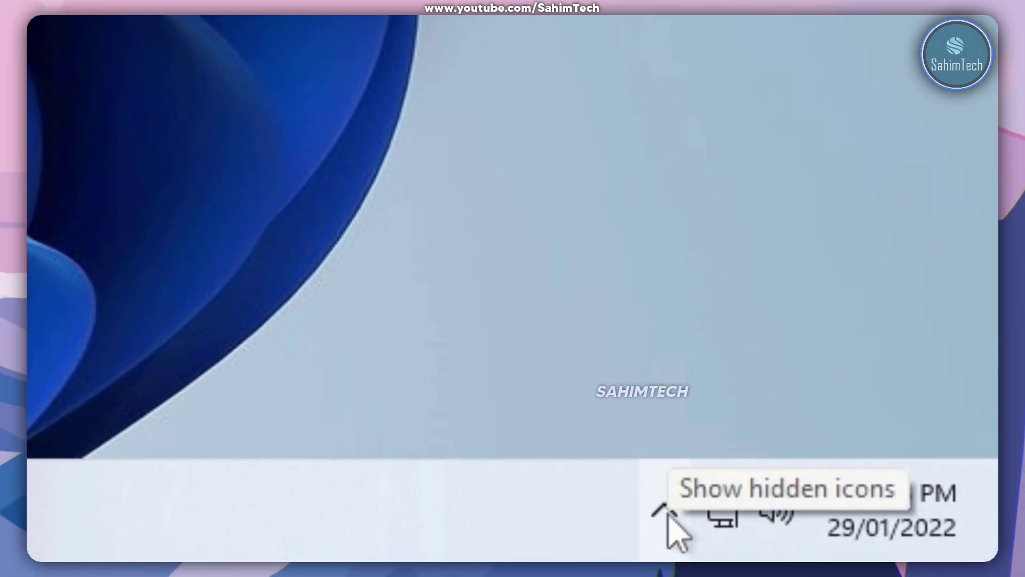
click(920, 549)
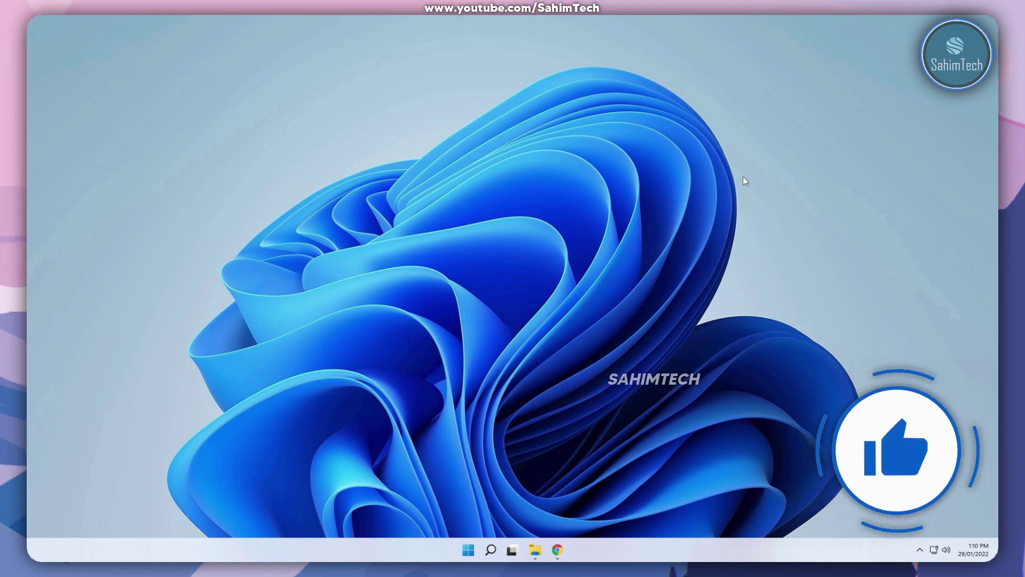
- In Chrome, download the Windows 11 Cursors Concept v2 pack from its DeviantArt page
click(556, 553)
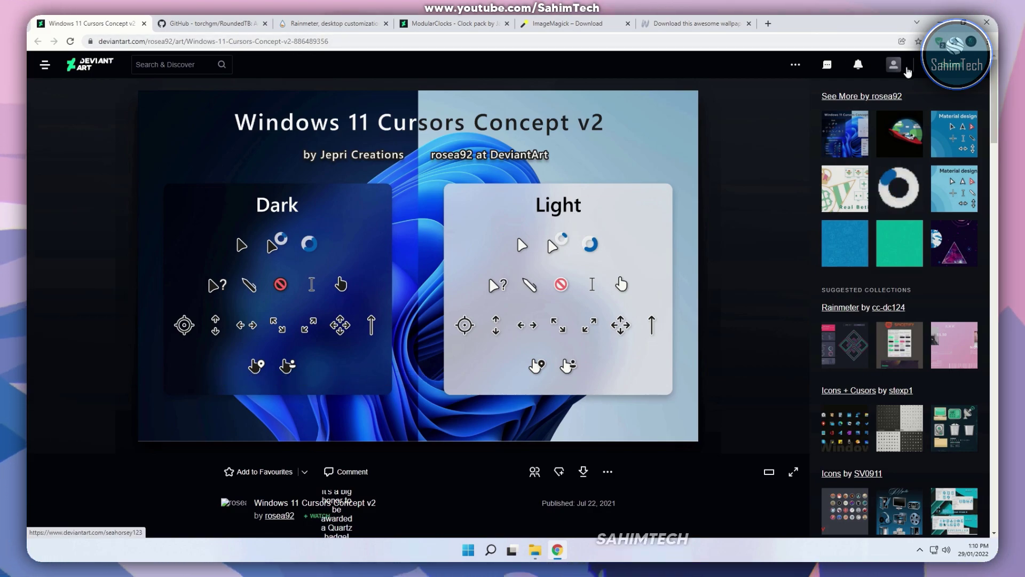
click(893, 65)
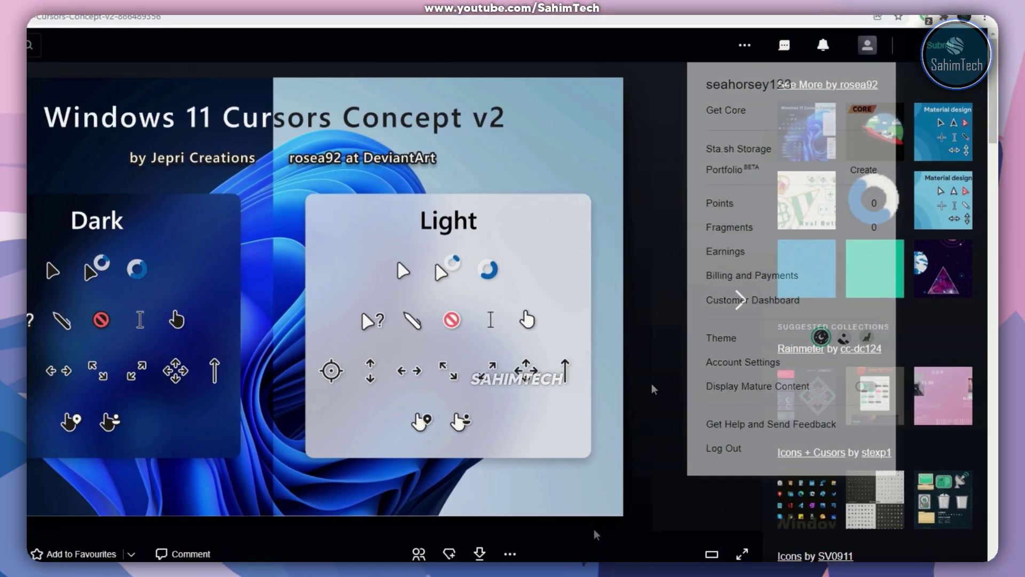
click(93, 161)
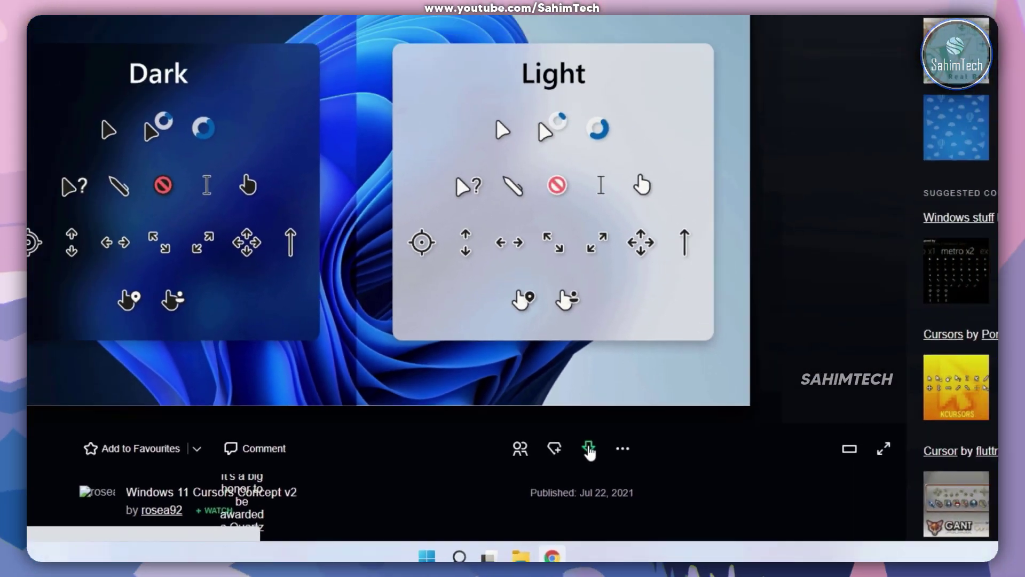
click(609, 363)
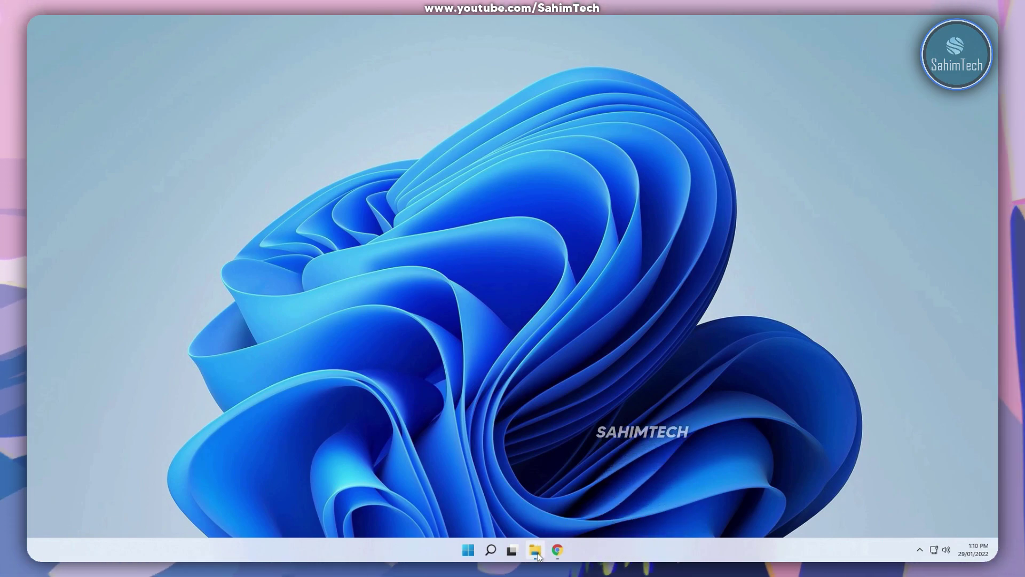
- Extract the cursors concept zip in Downloads into its own folder
click(536, 552)
click(298, 222)
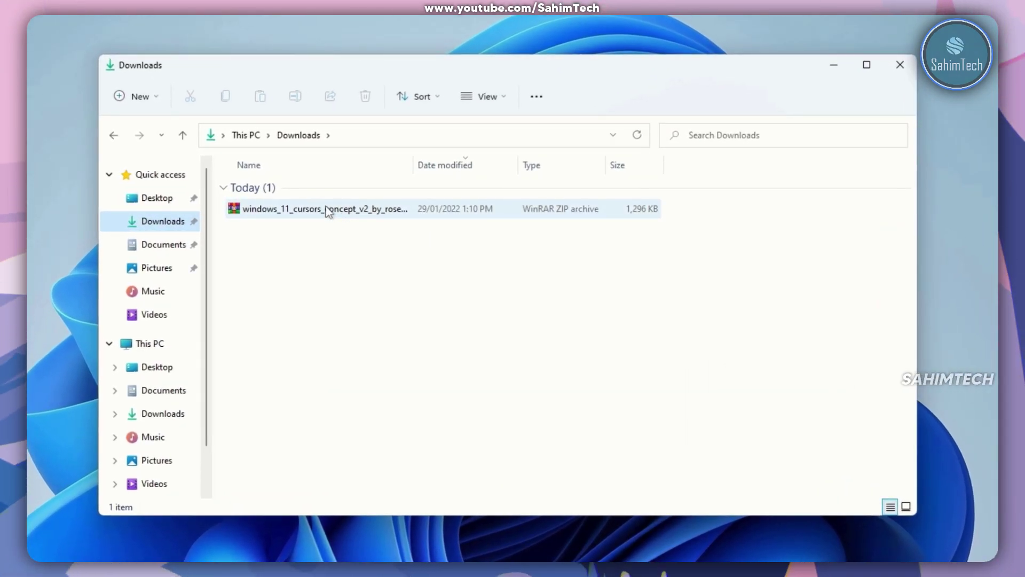
right_click(328, 210)
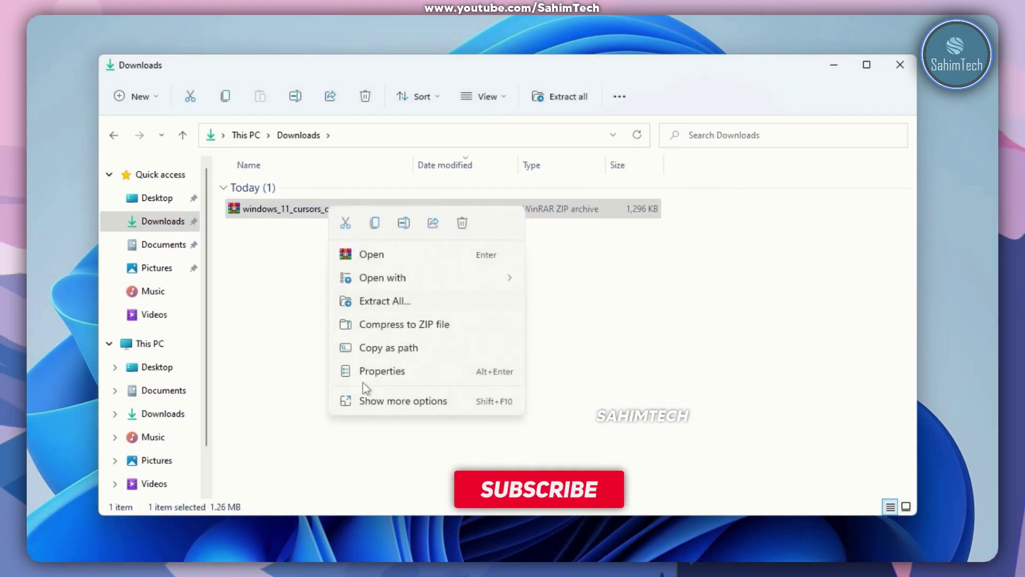
click(380, 404)
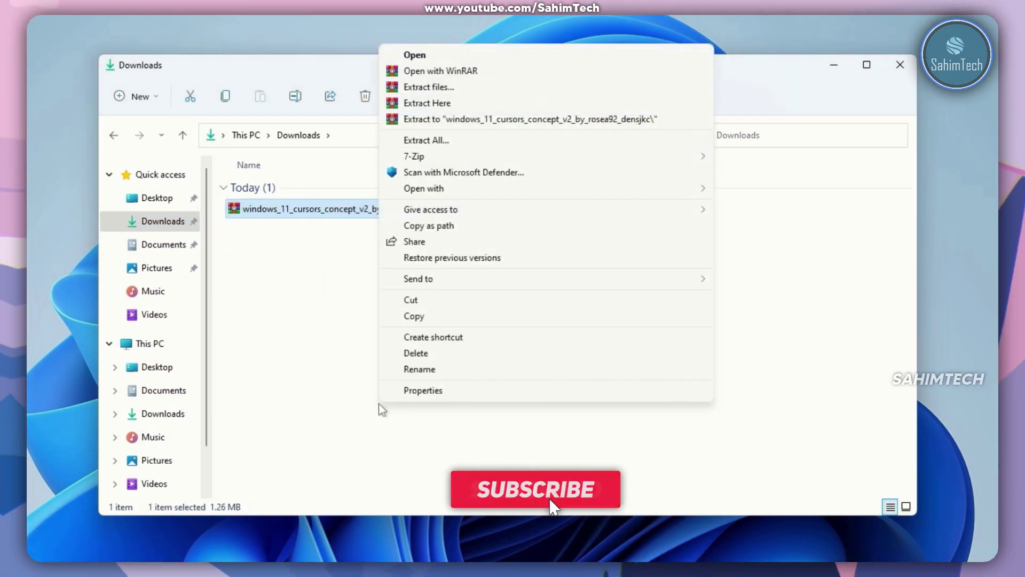
click(440, 120)
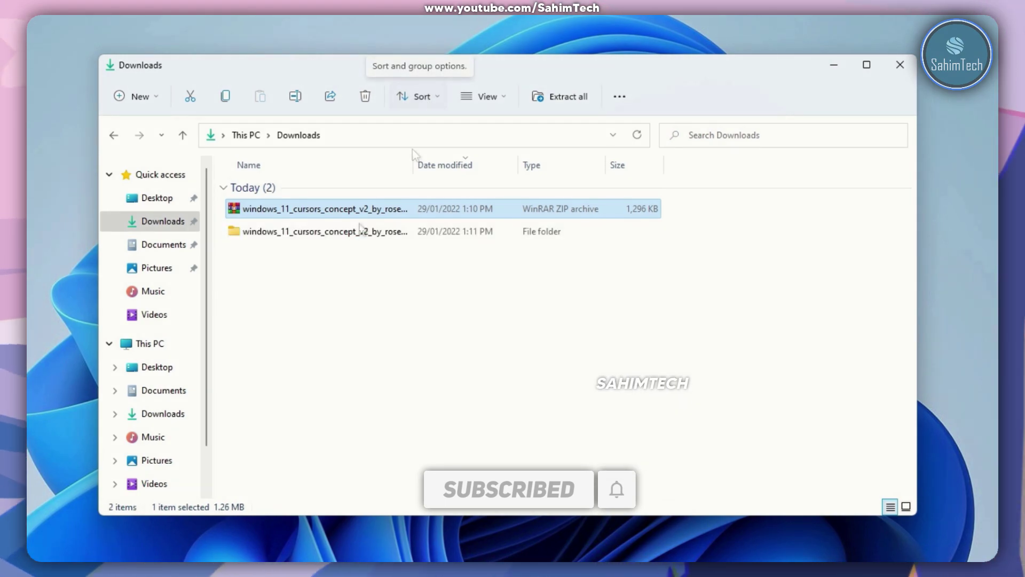
- Open the extracted folder's light subfolder and bring up the full actions for the Install file
click(305, 234)
double_click(305, 233)
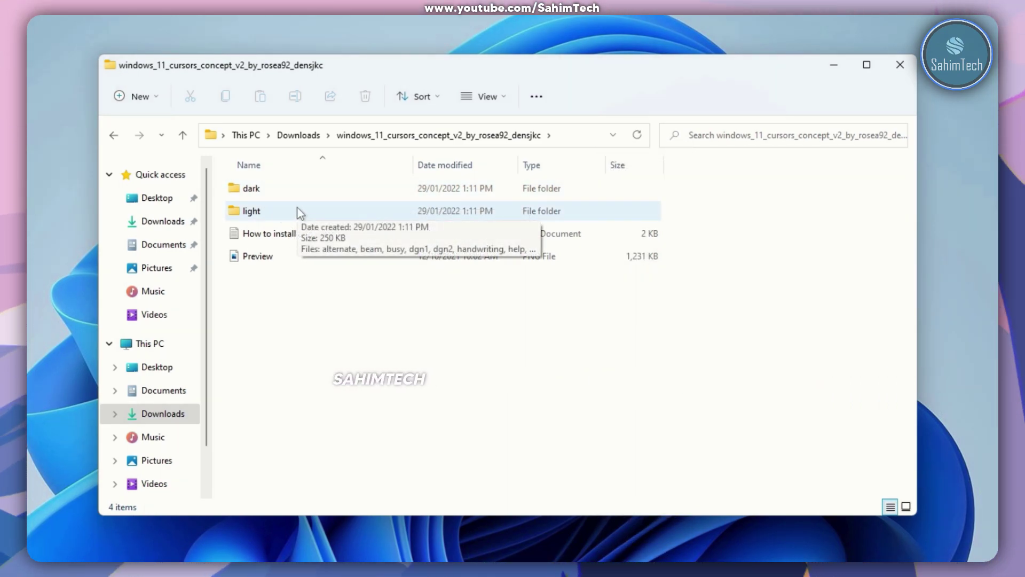
click(297, 209)
double_click(297, 210)
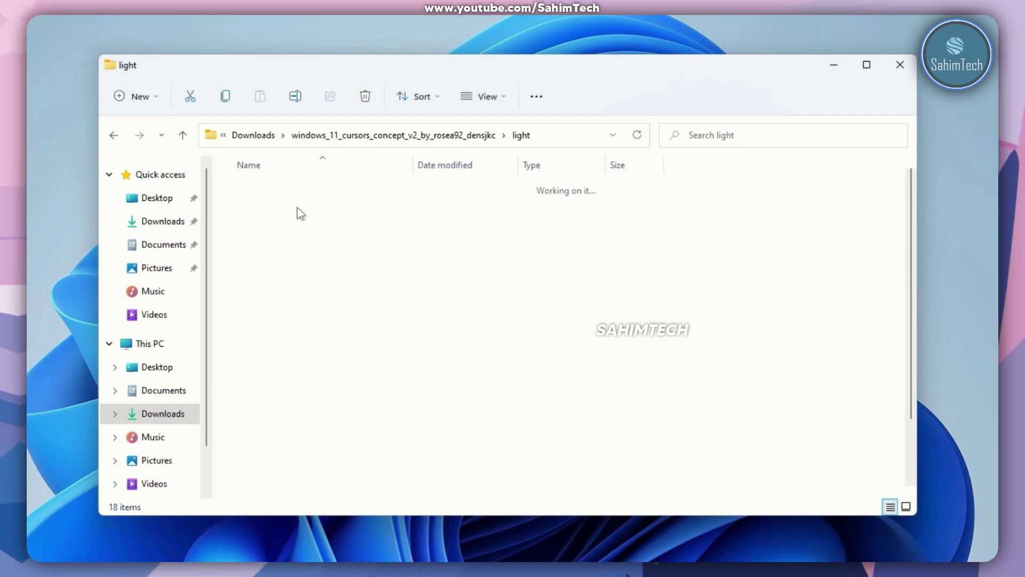
scroll(283, 383, down, 2)
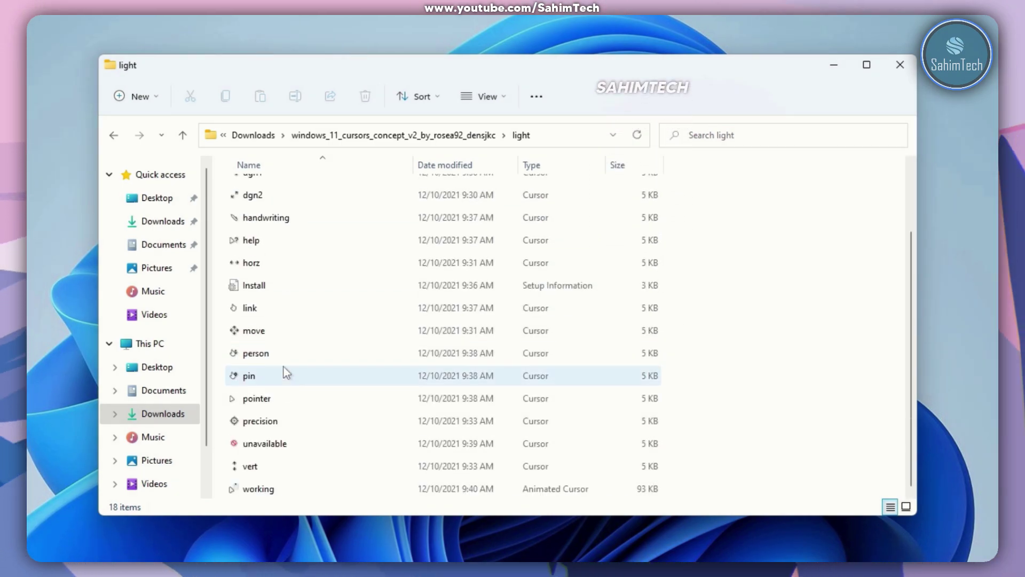
click(286, 290)
right_click(284, 285)
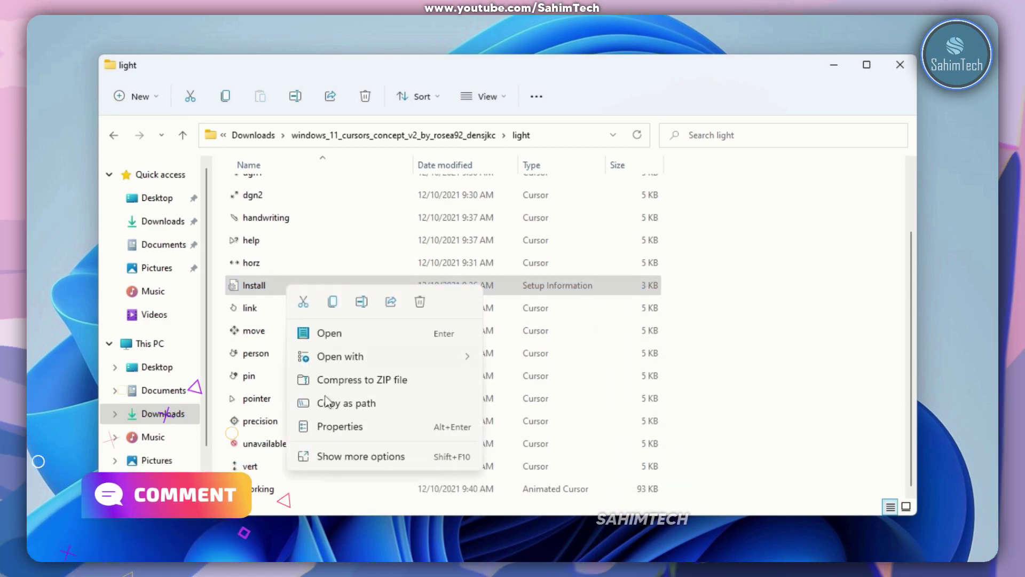
click(348, 458)
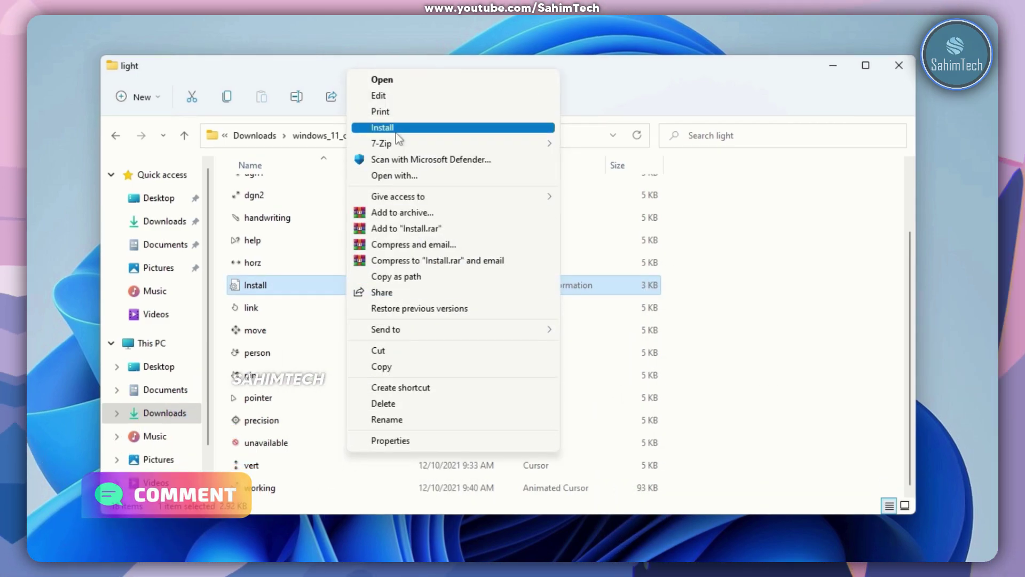
- Install the light cursor set and approve the UAC prompt with Yes
click(411, 136)
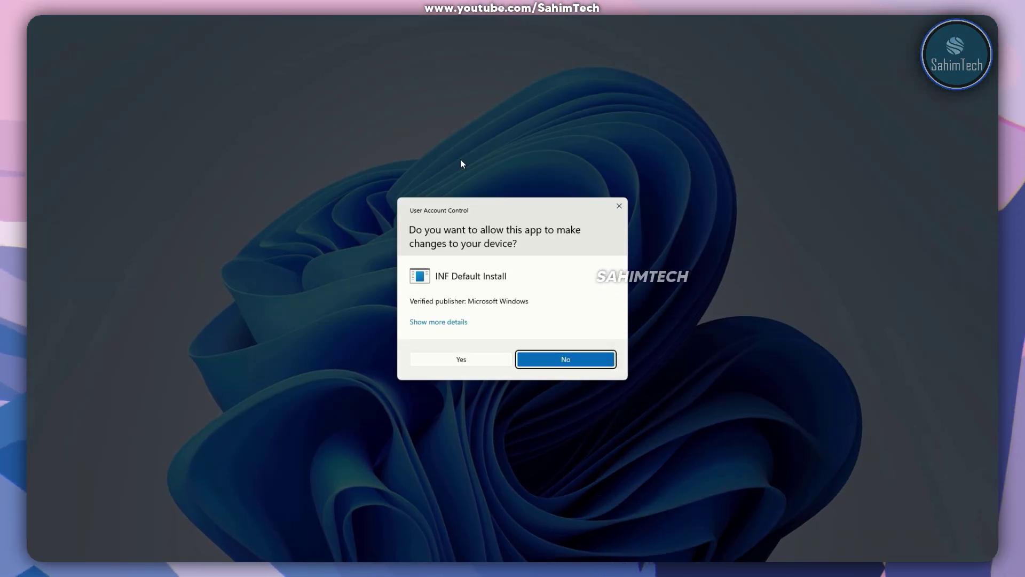
click(483, 360)
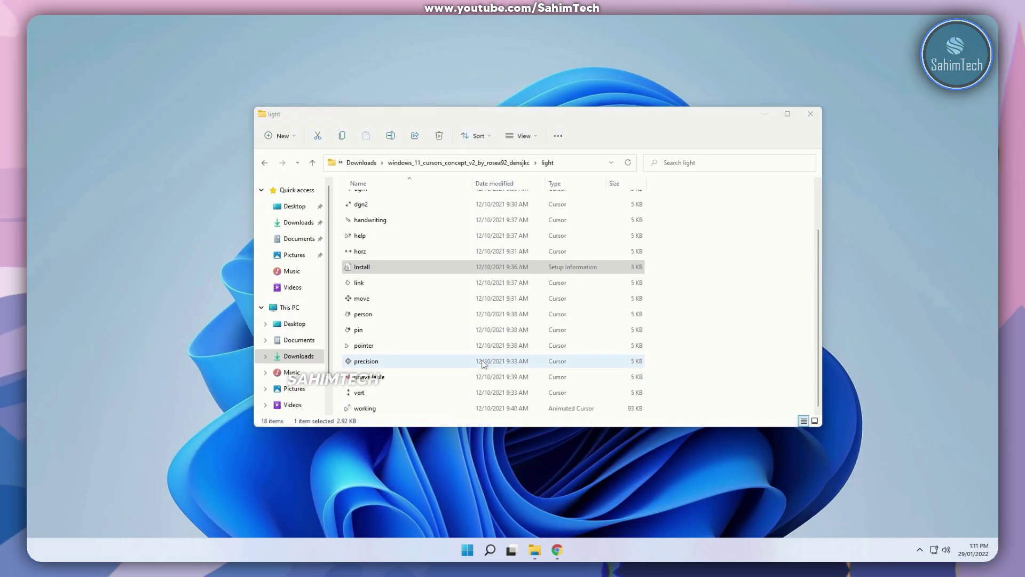
drag(239, 88, 412, 159)
- Select the Windows 11 Cursors Light v2 pointer scheme in Mouse Properties, apply, confirm replacing, and OK
click(458, 177)
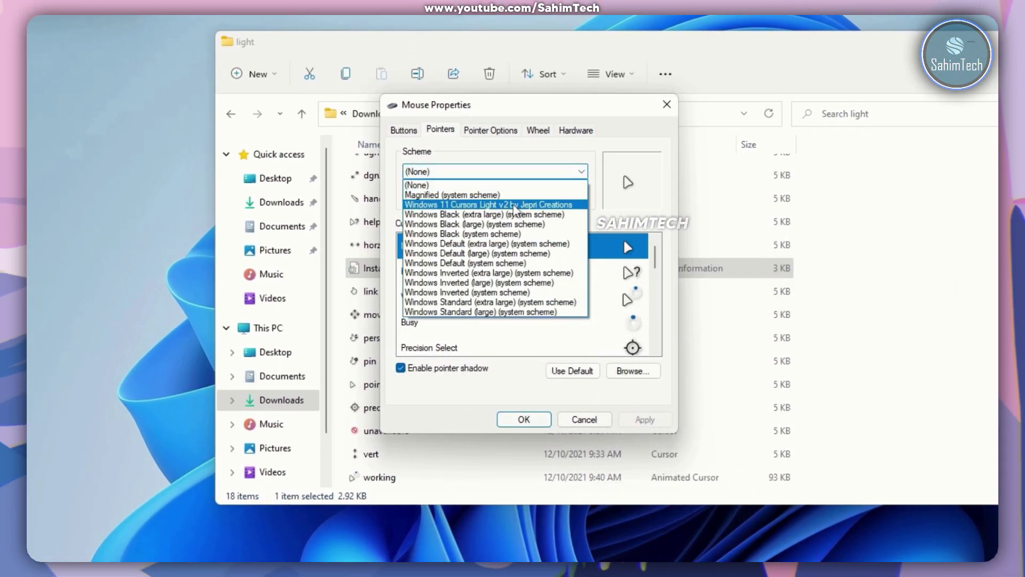
click(514, 205)
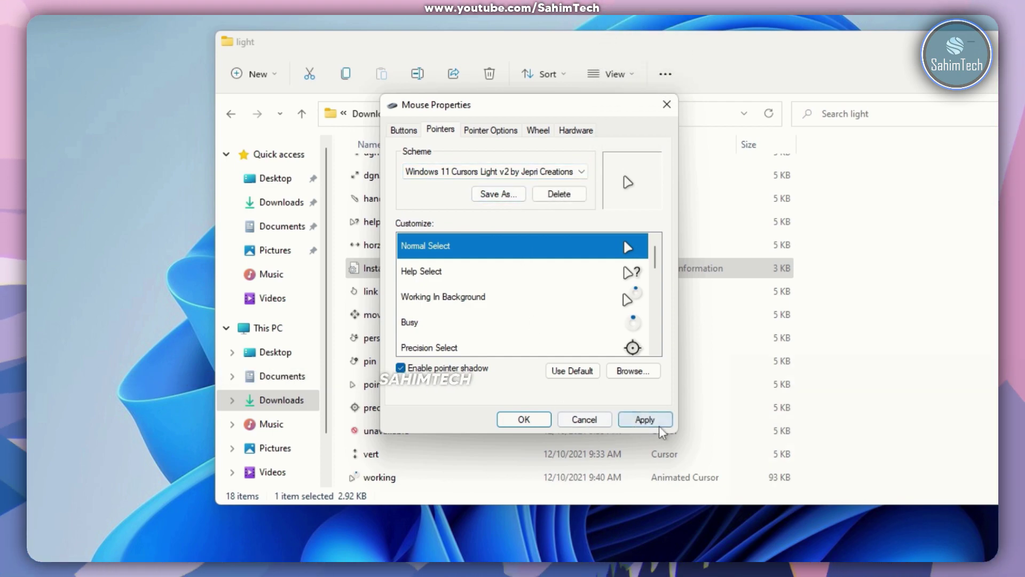
click(622, 416)
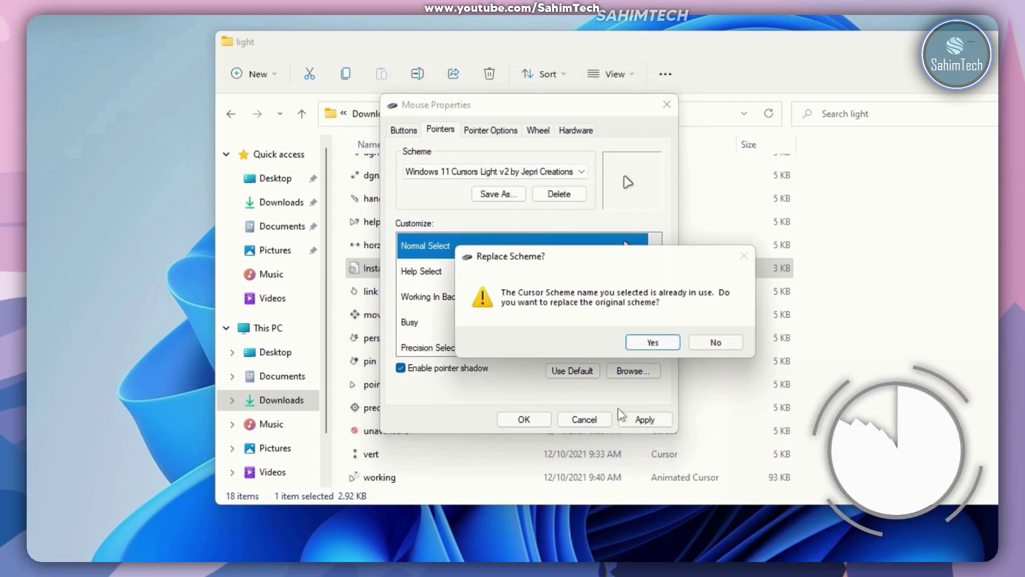
click(654, 342)
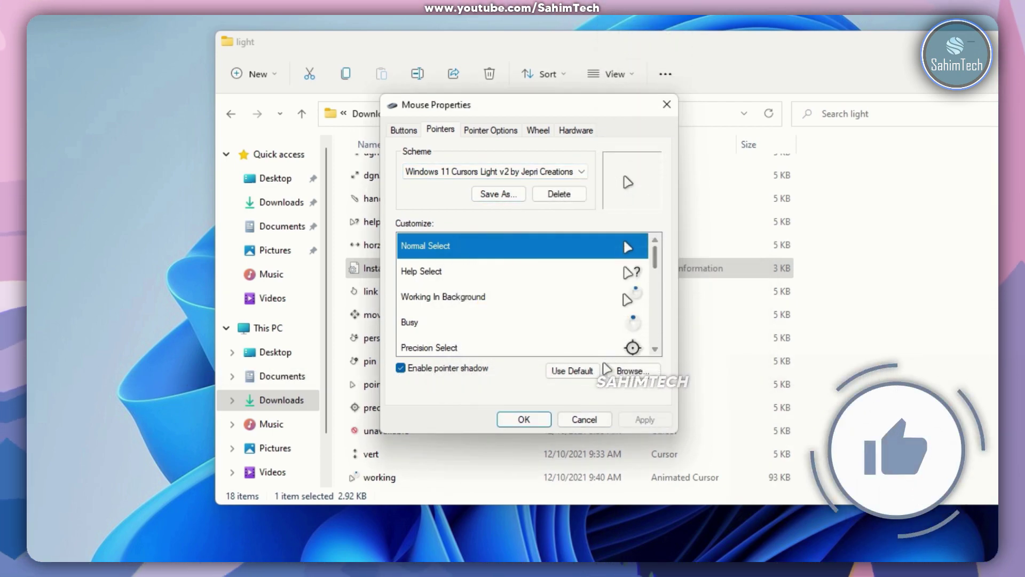
click(516, 420)
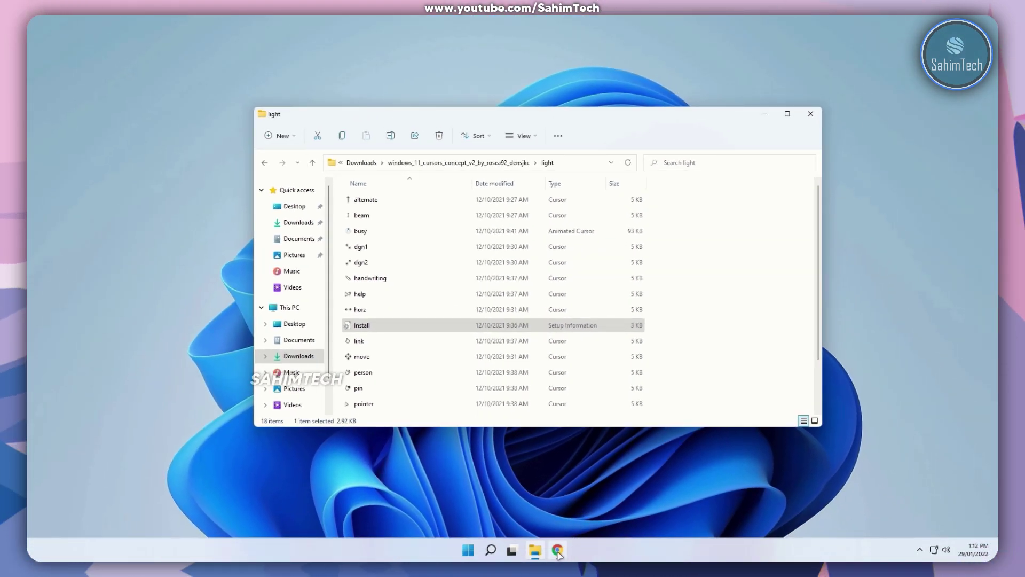
- Download RoundedTB_R3.1.zip from the Assets on the RoundedTB GitHub Releases page
click(558, 551)
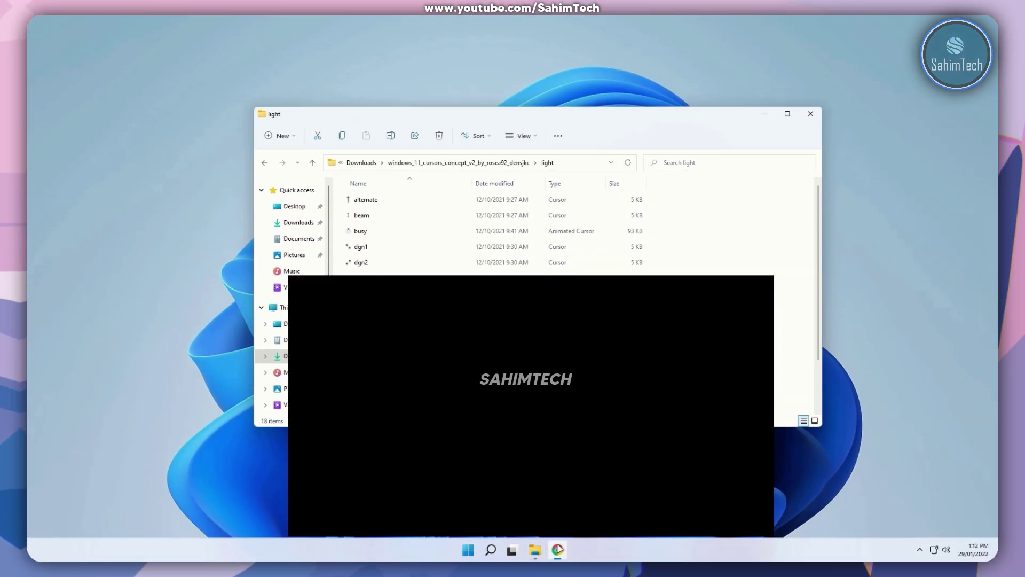
click(209, 24)
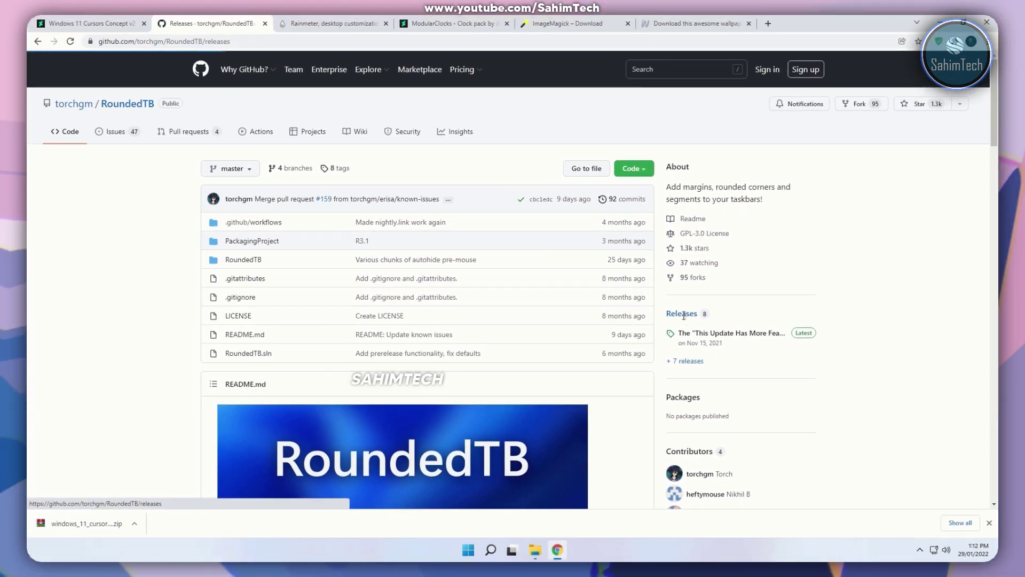
click(460, 268)
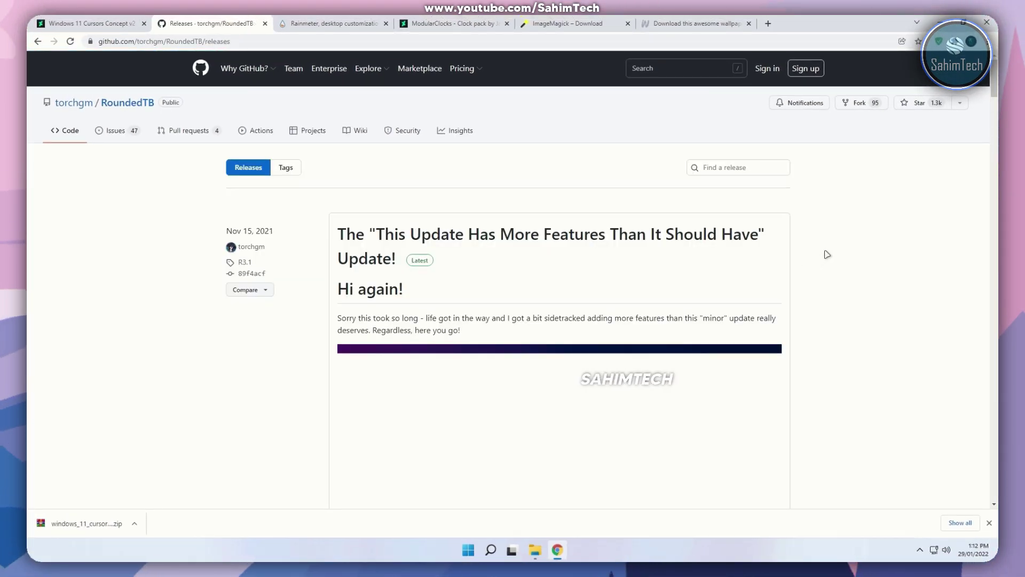
scroll(827, 254, down, 12)
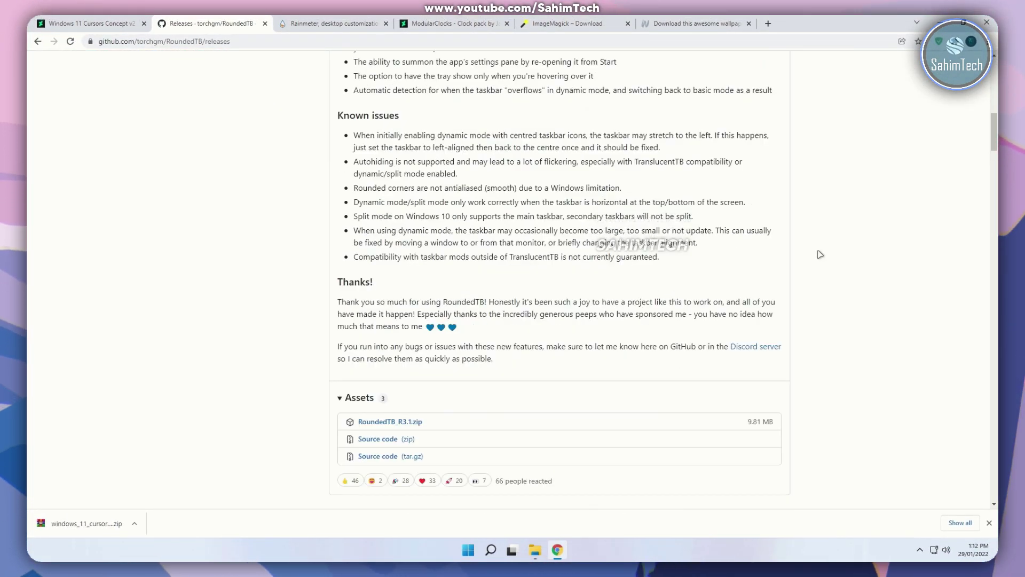
scroll(820, 254, down, 2)
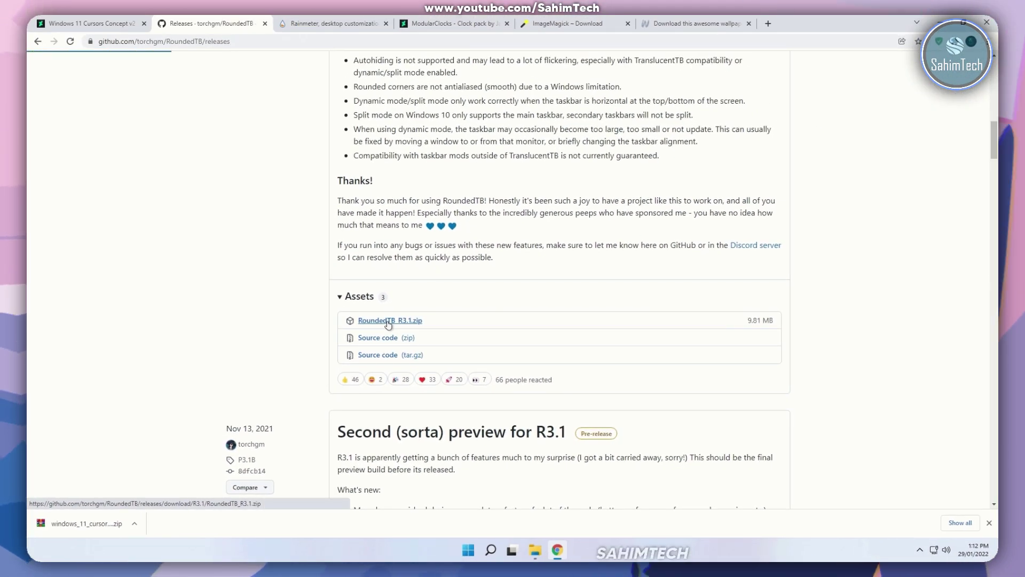
click(388, 321)
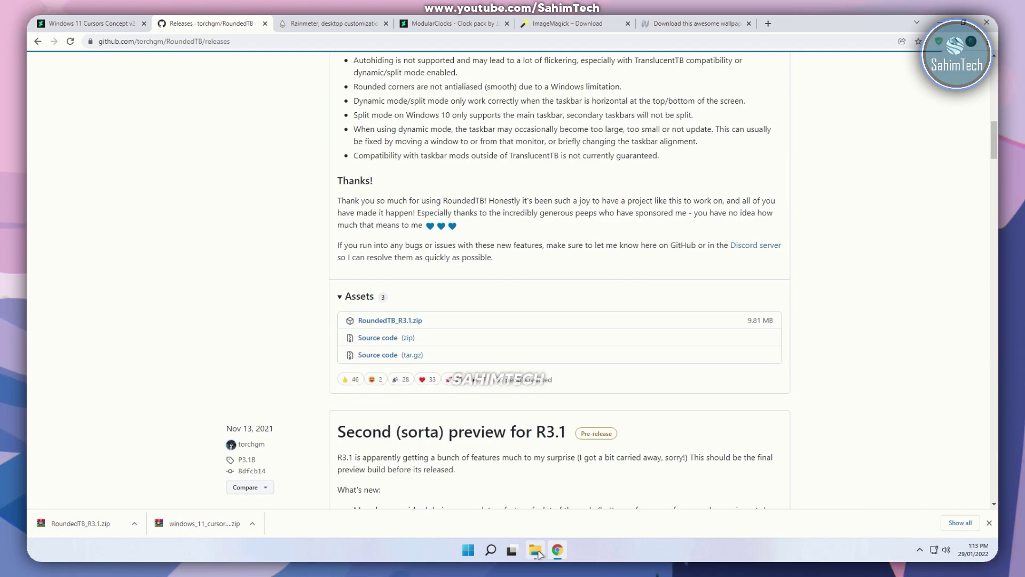
click(537, 552)
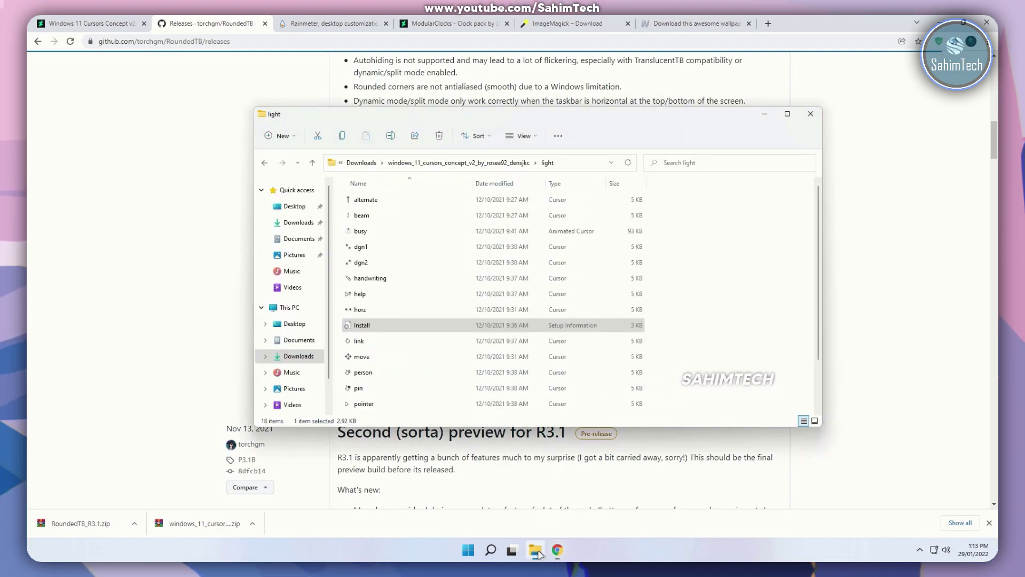
- Extract RoundedTB_R3.1.zip in Downloads into a RoundedTB_R3.1 folder
click(280, 223)
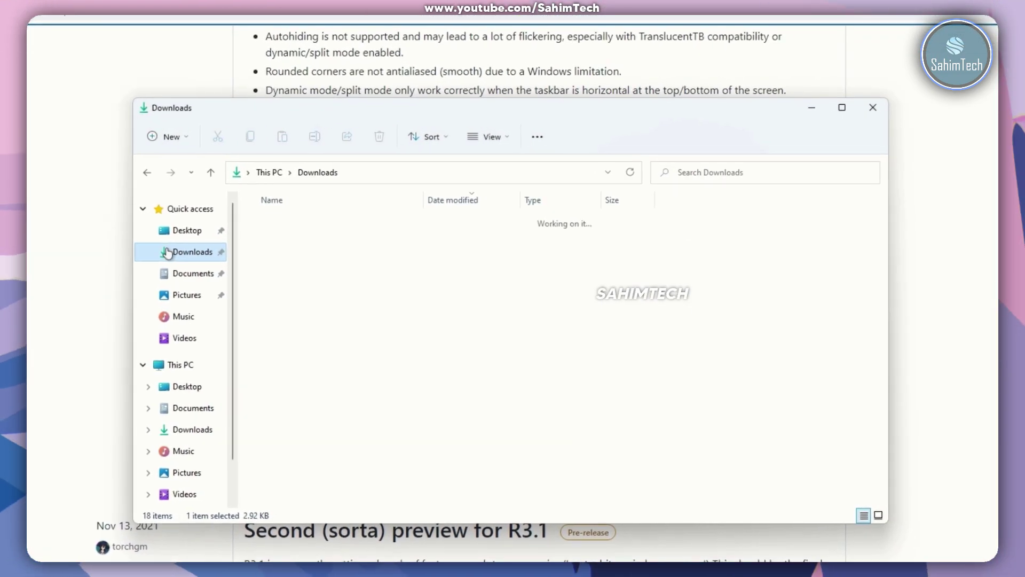
click(315, 208)
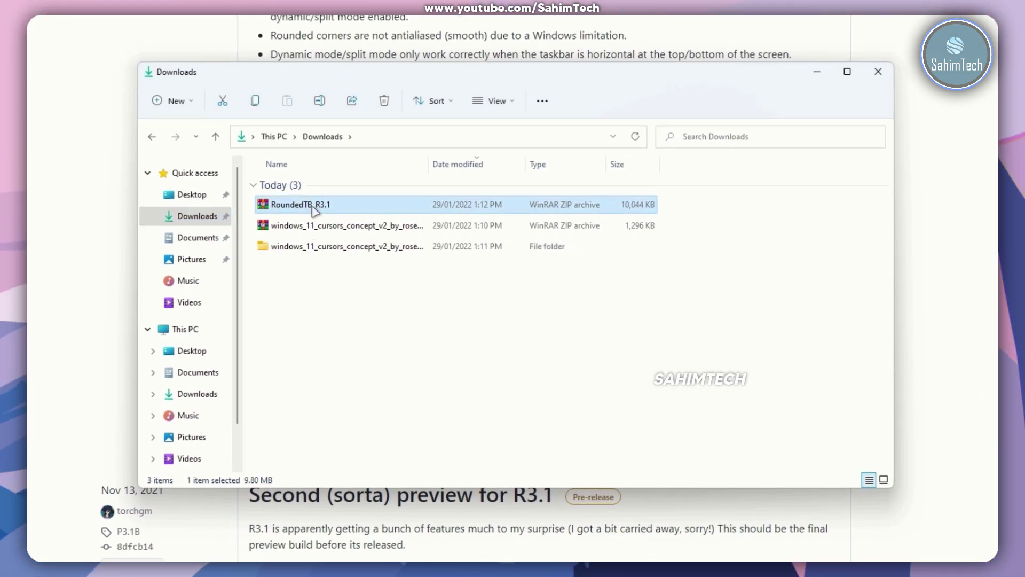
right_click(315, 209)
click(362, 394)
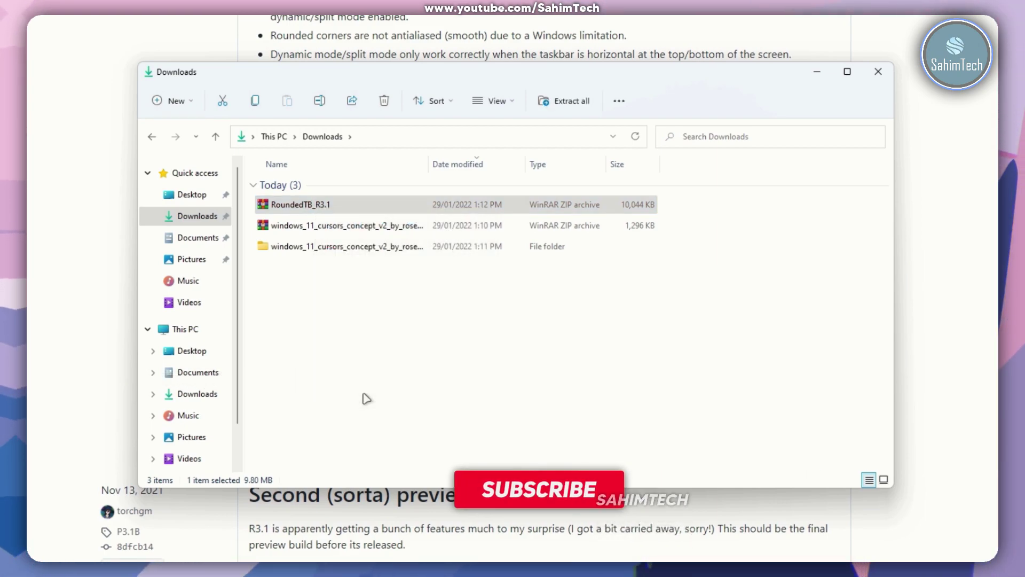
click(424, 131)
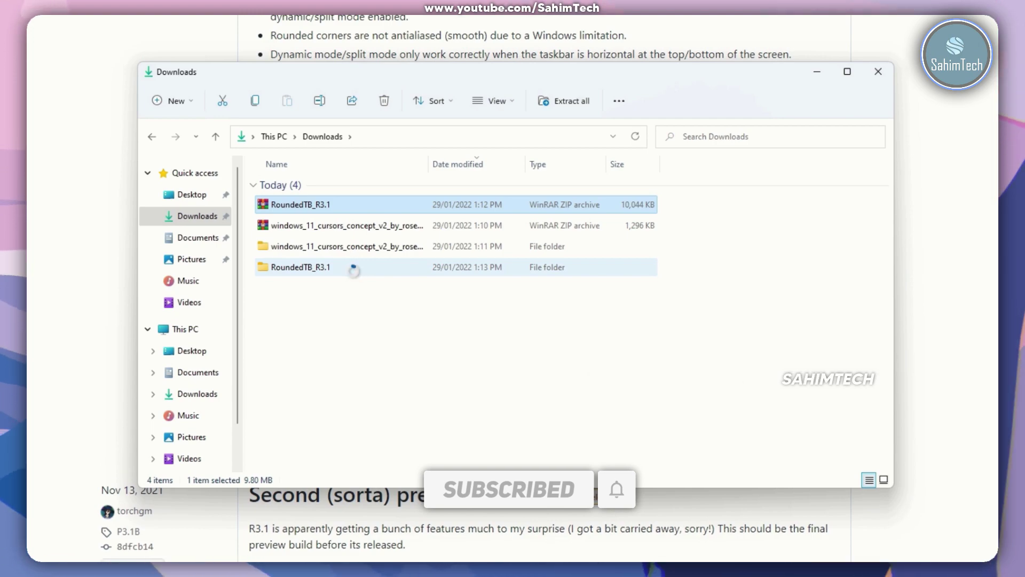
- Launch RoundedTB.exe from the extracted folder, then show the desktop with Win+D
double_click(336, 247)
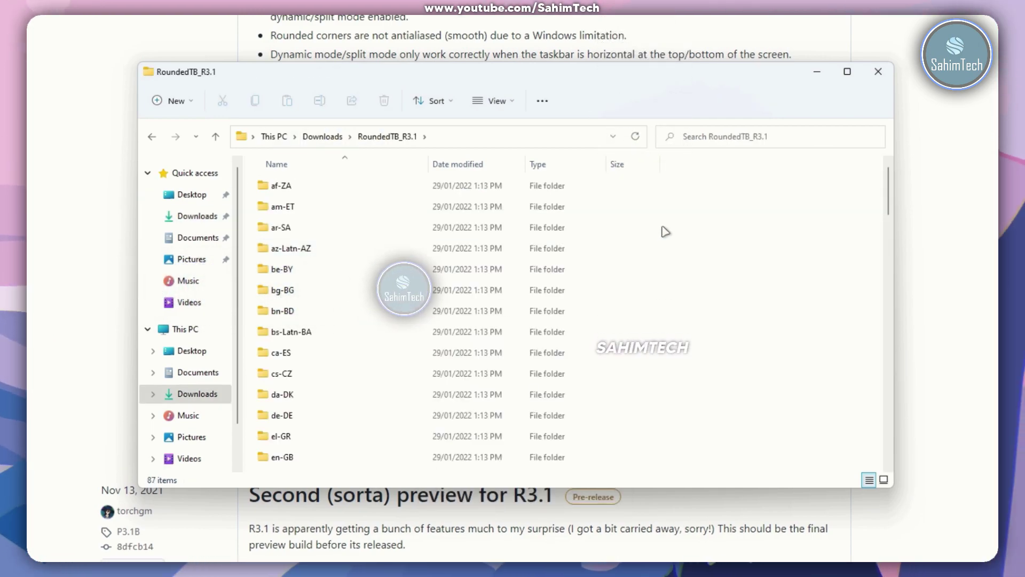
scroll(664, 231, down, 10)
scroll(665, 231, down, 15)
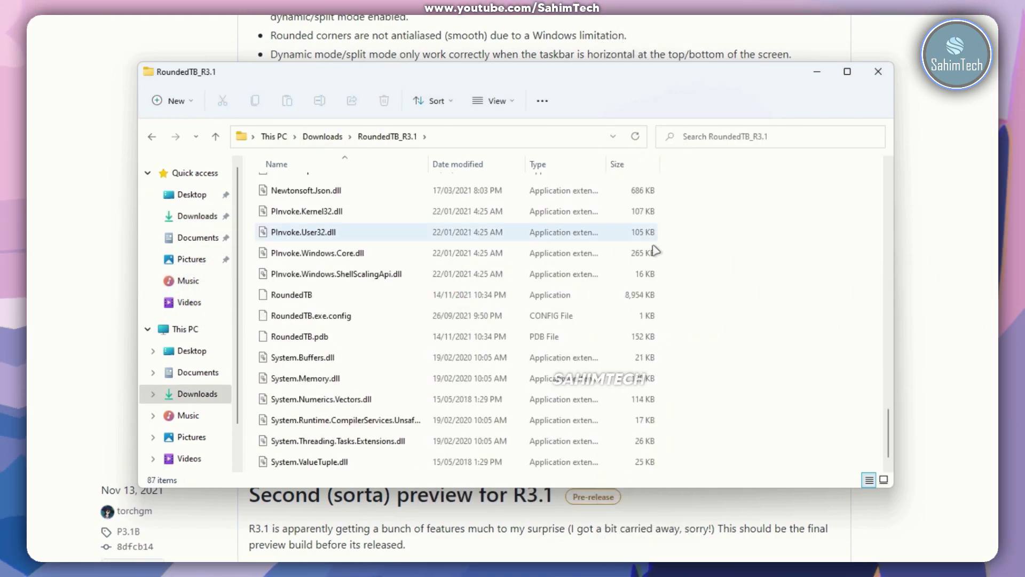
click(307, 275)
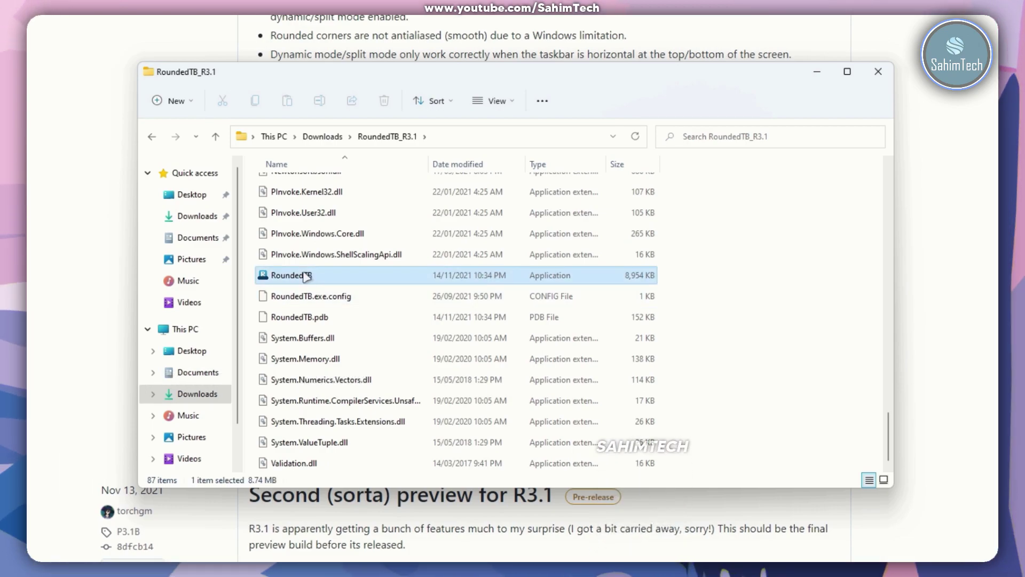
double_click(348, 276)
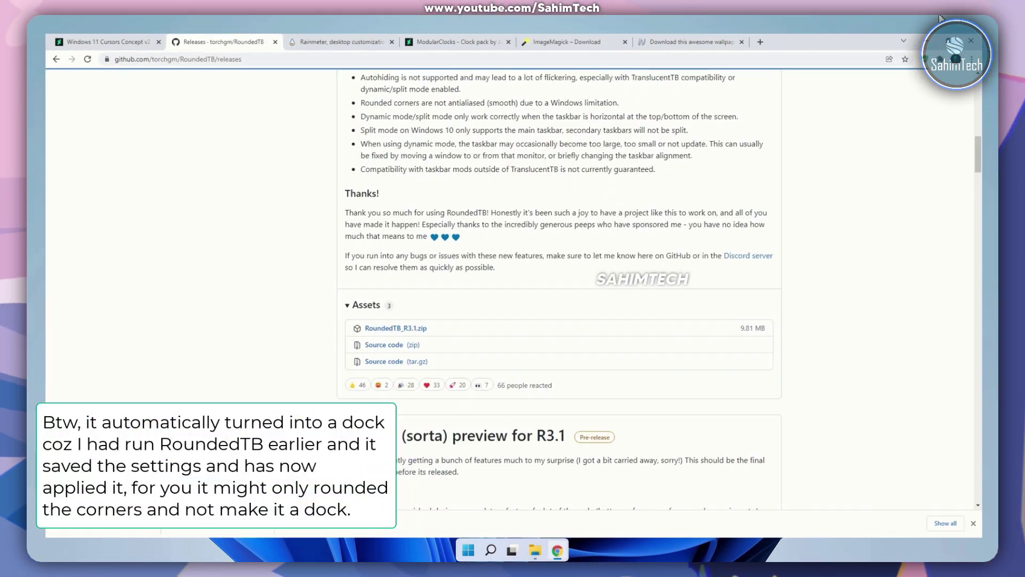
key(super+d)
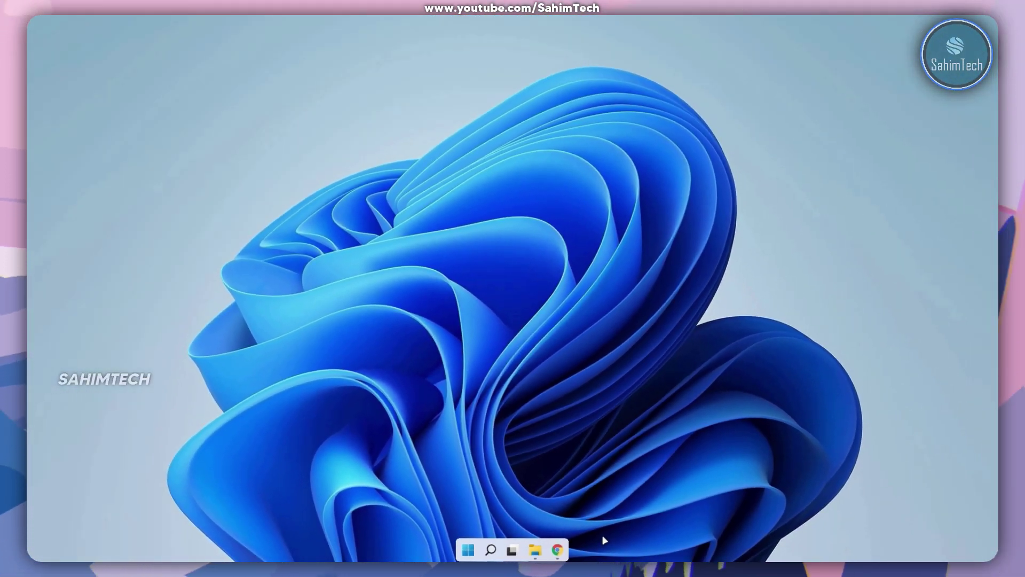
- Open the RoundedTB settings window from its tray icon and move it toward the centre
click(922, 553)
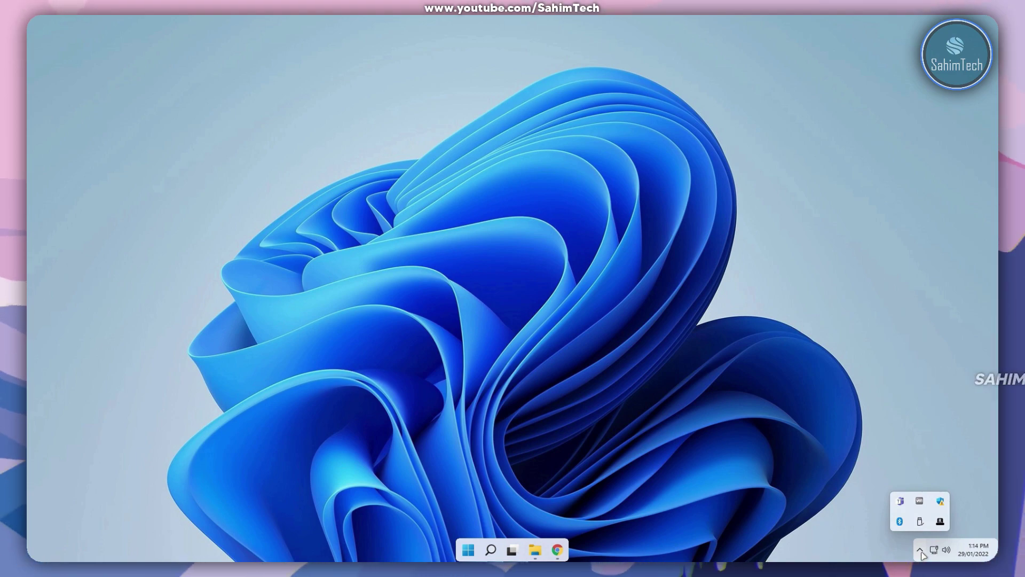
right_click(941, 522)
click(901, 497)
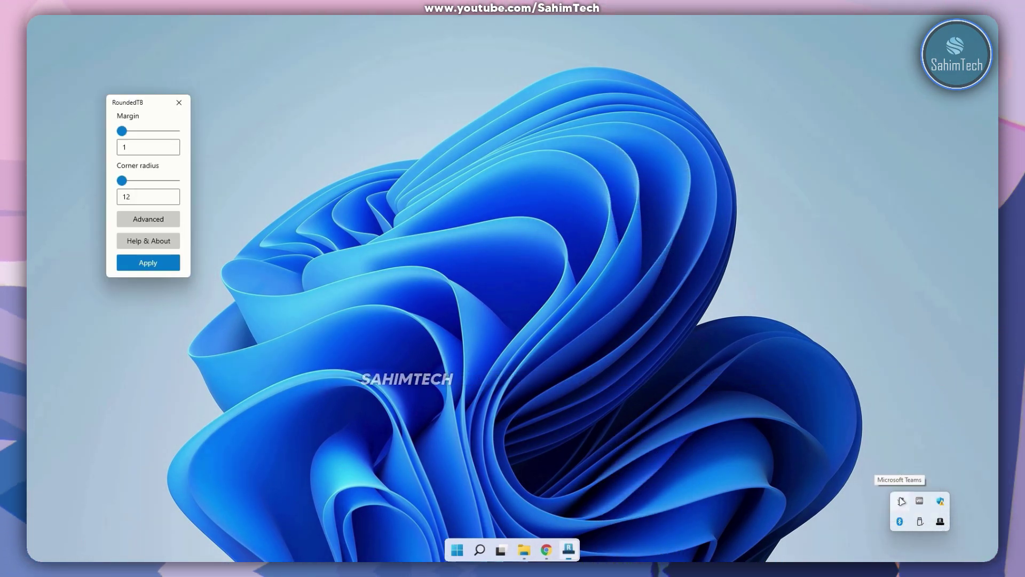
drag(130, 108, 392, 194)
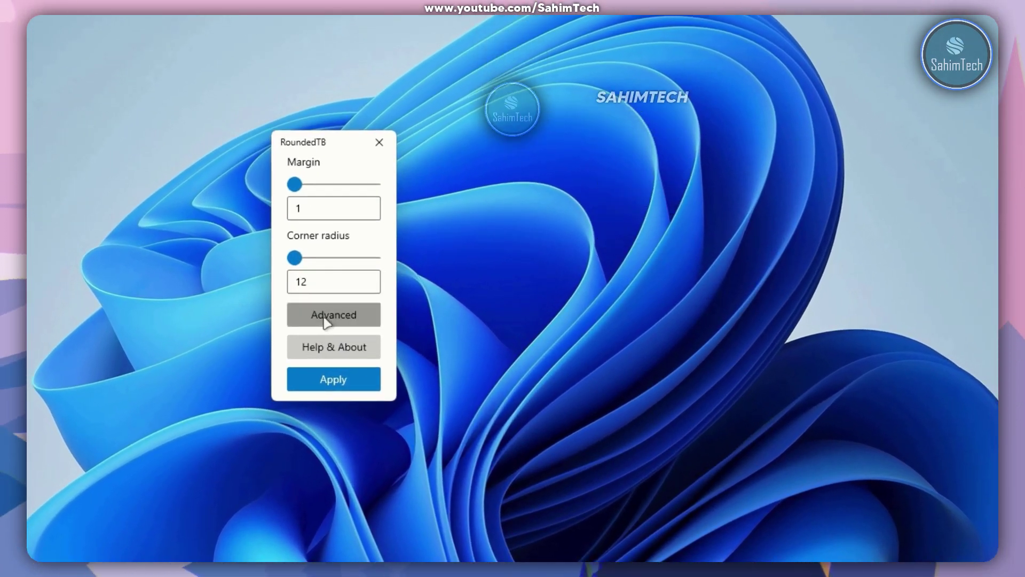
- In Advanced options, set corner radius 18, show the system tray only on hover, and close
click(325, 319)
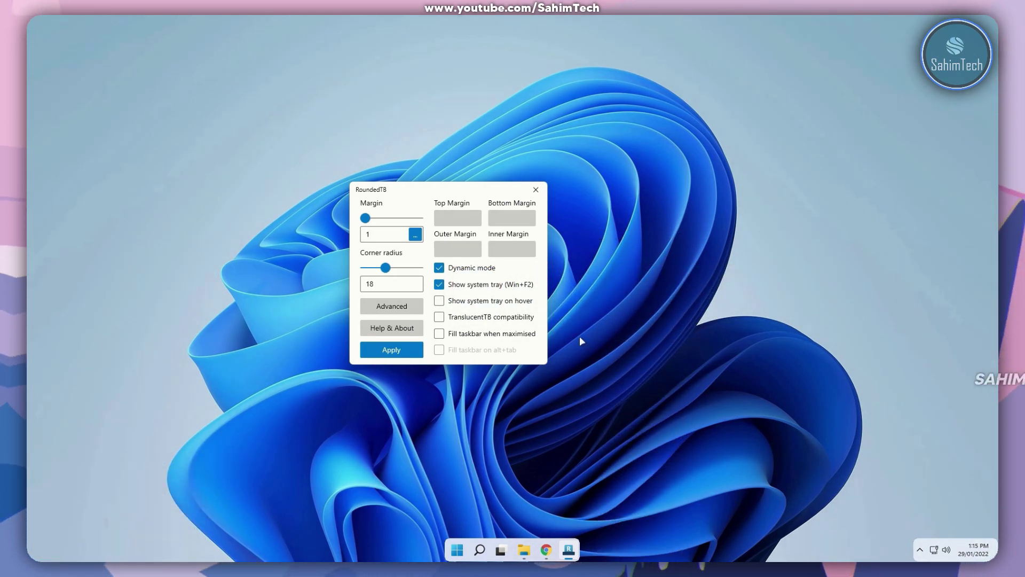
click(468, 302)
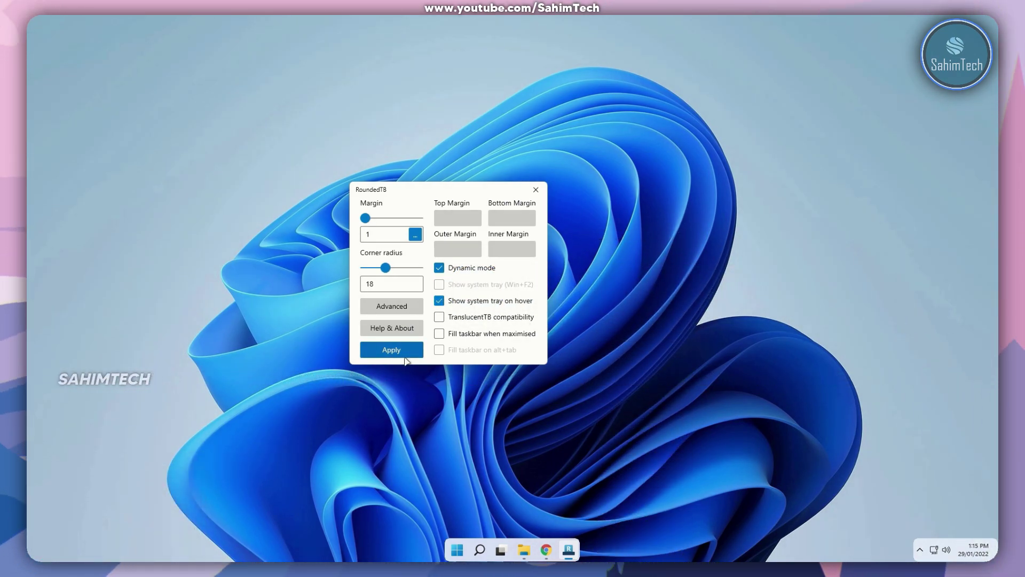
mouse_move(927, 553)
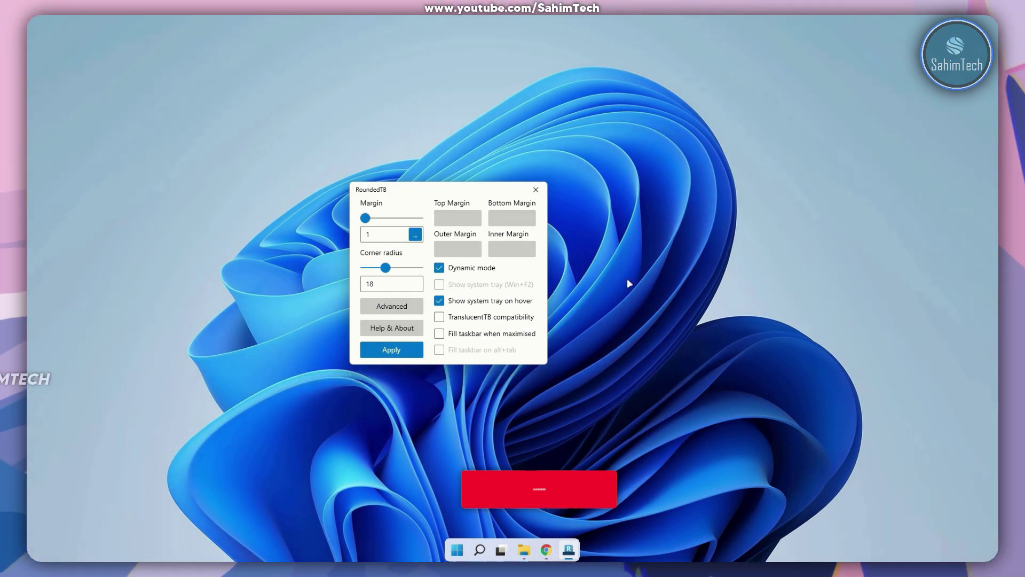
click(536, 190)
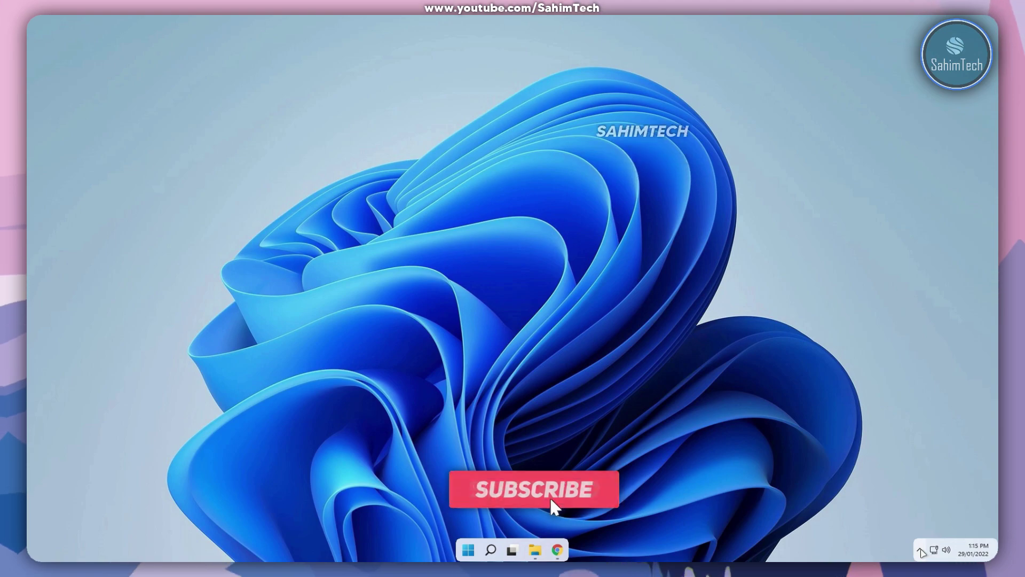
- Tick Run at startup in RoundedTB's tray icon menu
click(920, 550)
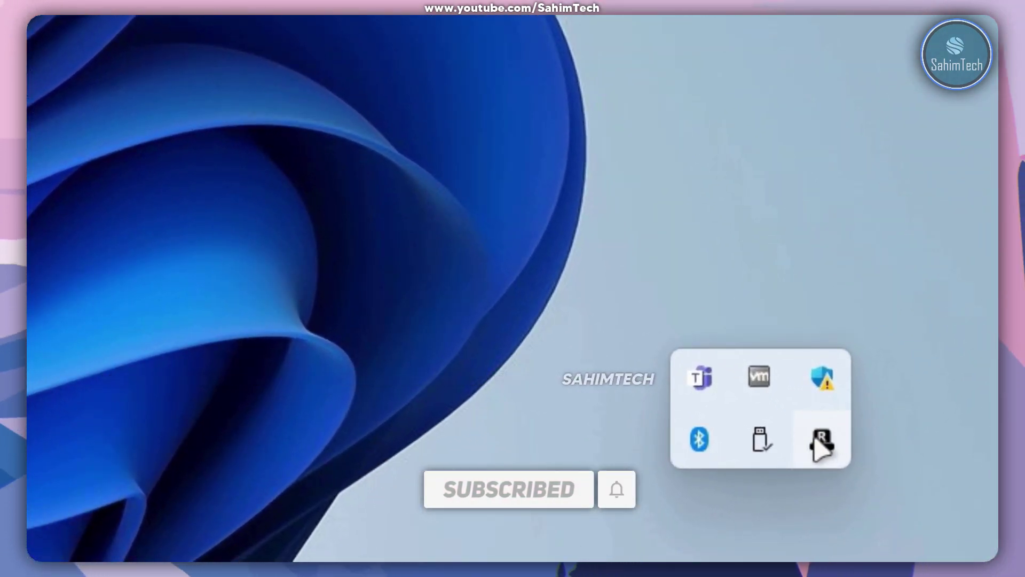
right_click(827, 435)
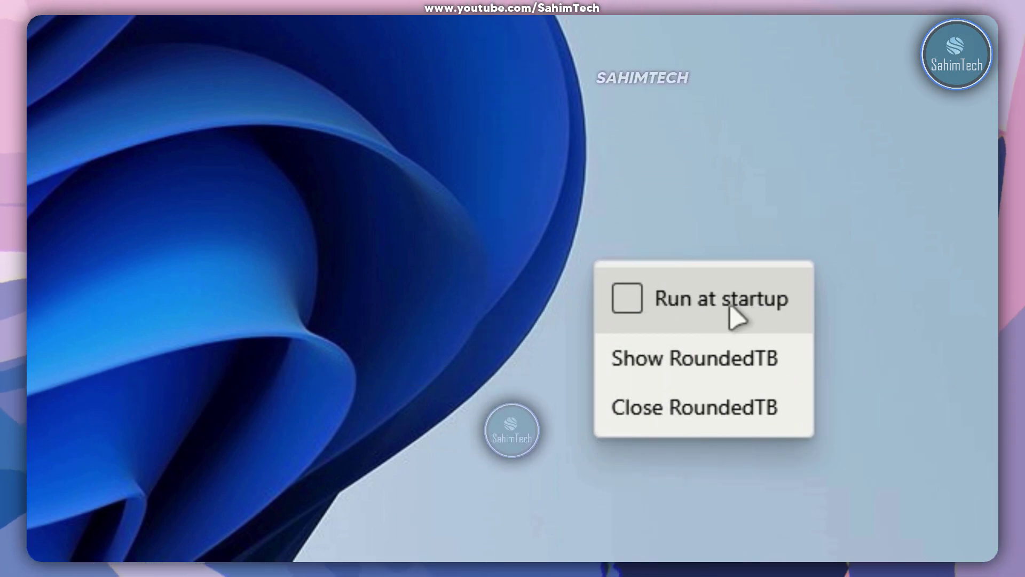
click(703, 297)
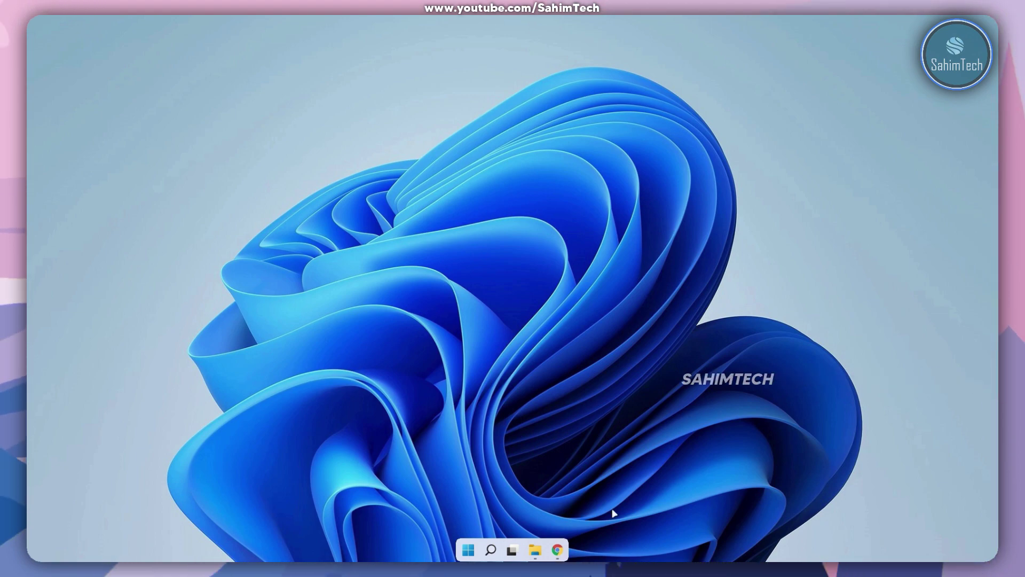
- Download Rainmeter-4.5.8.exe from the rainmeter.net tab in Chrome, then return to File Explorer
click(555, 549)
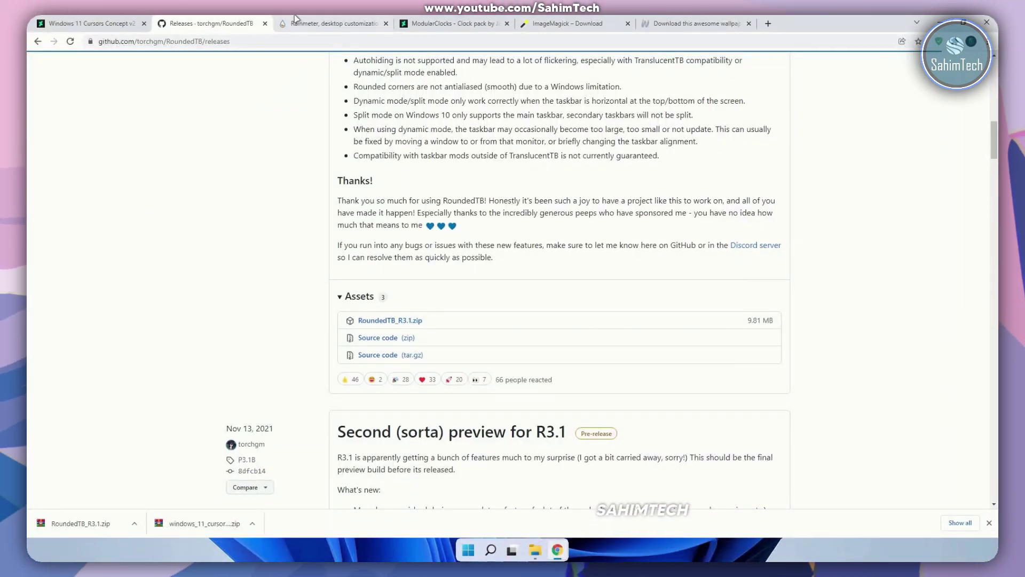
click(295, 21)
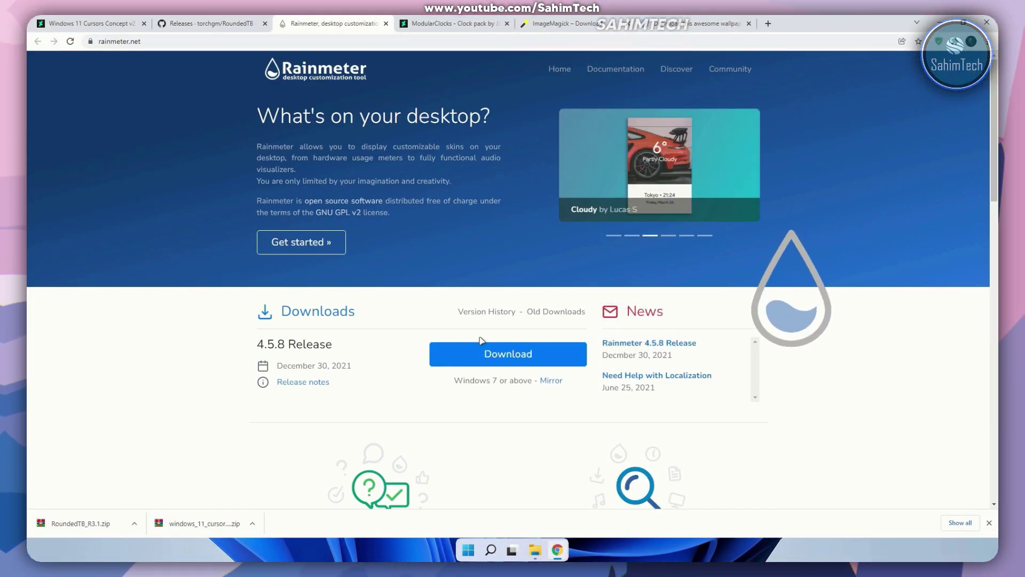
click(502, 355)
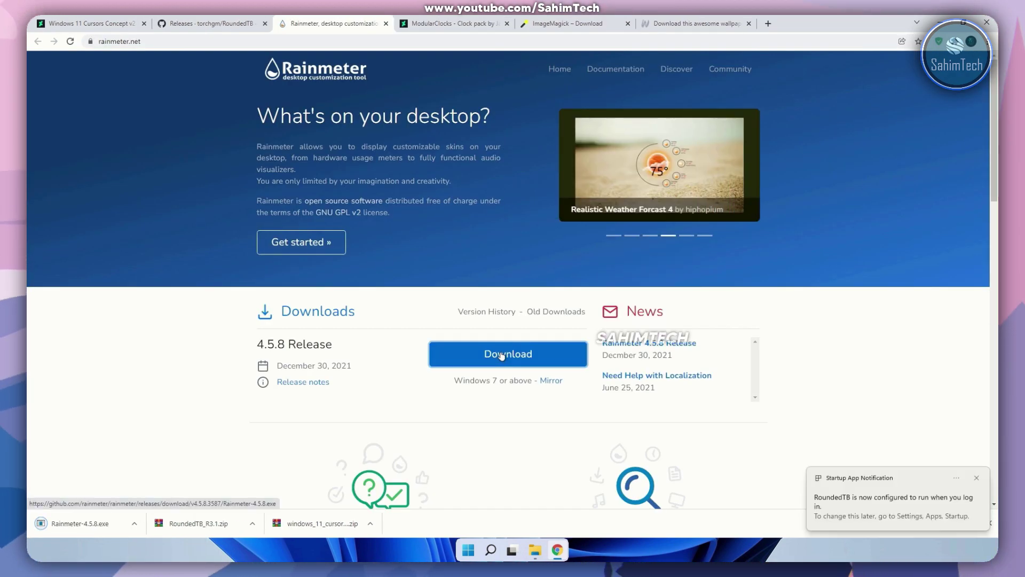
click(534, 550)
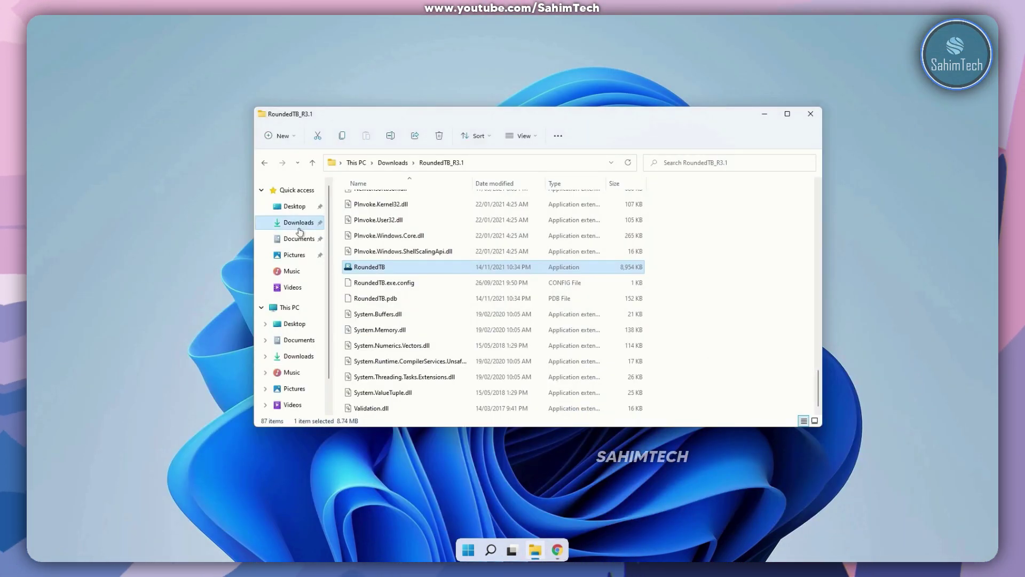
- Run Rainmeter-4.5.8 from Downloads as a standard English installation and launch Rainmeter at the end
click(300, 229)
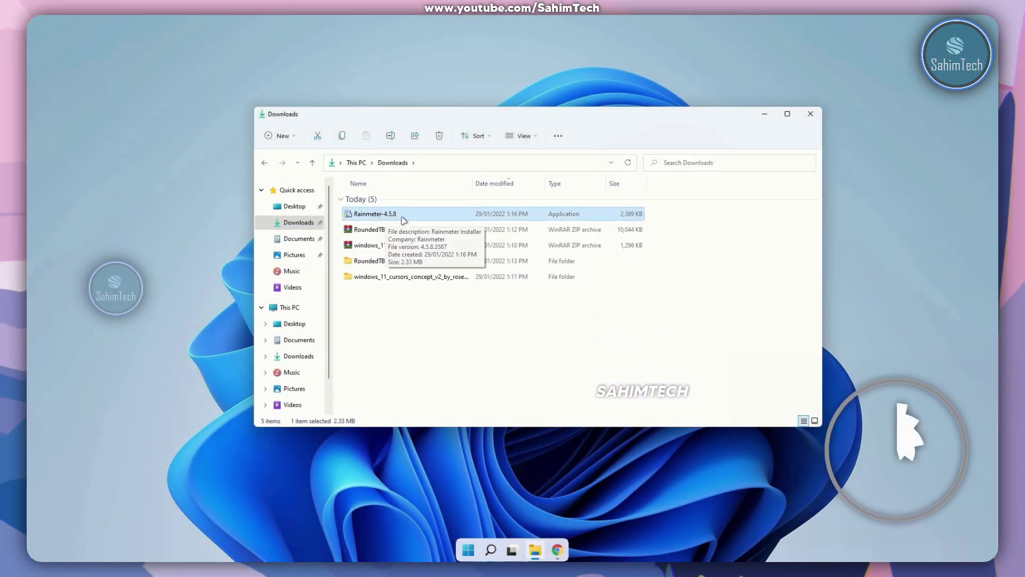
double_click(419, 216)
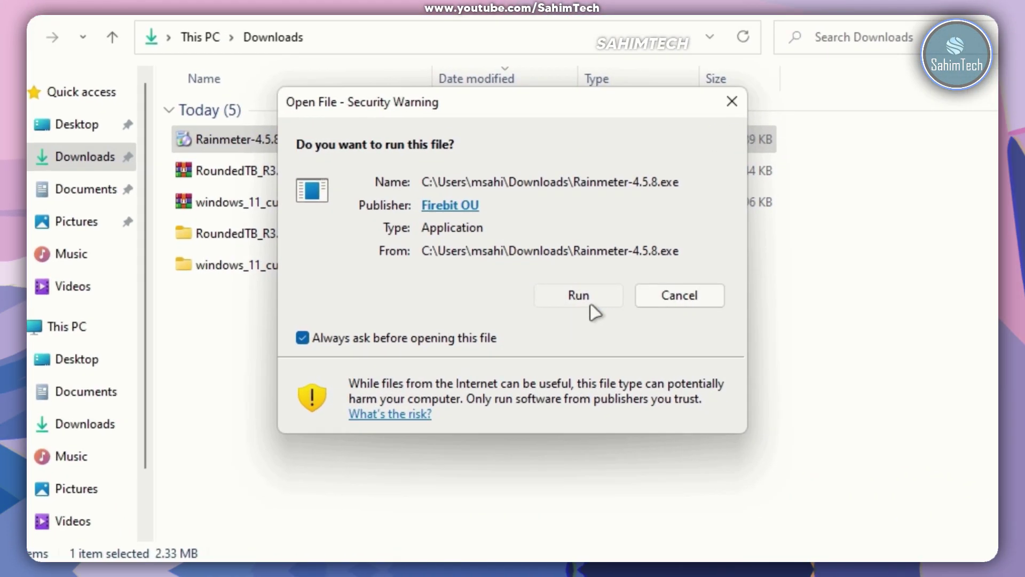
click(547, 293)
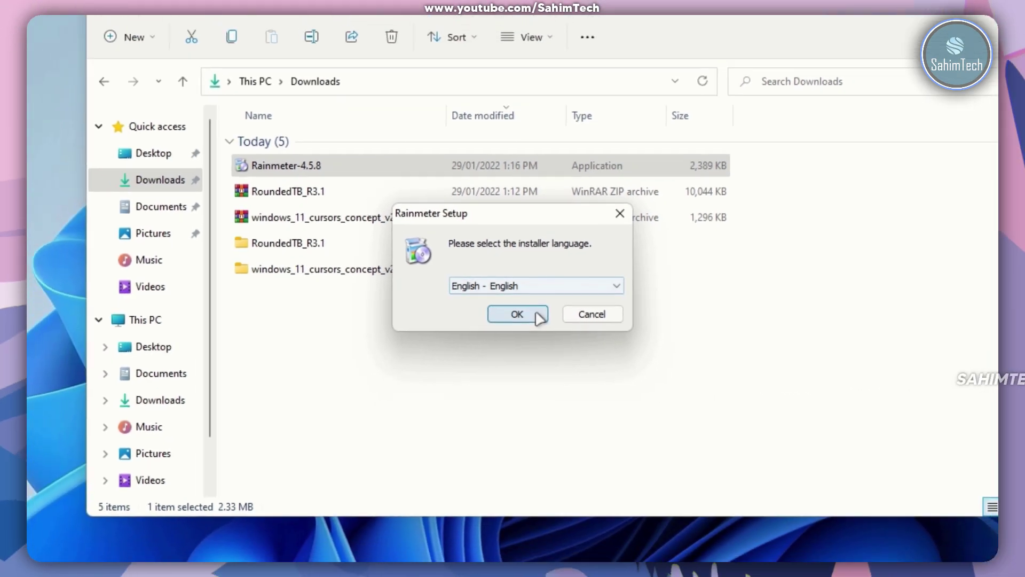
click(518, 319)
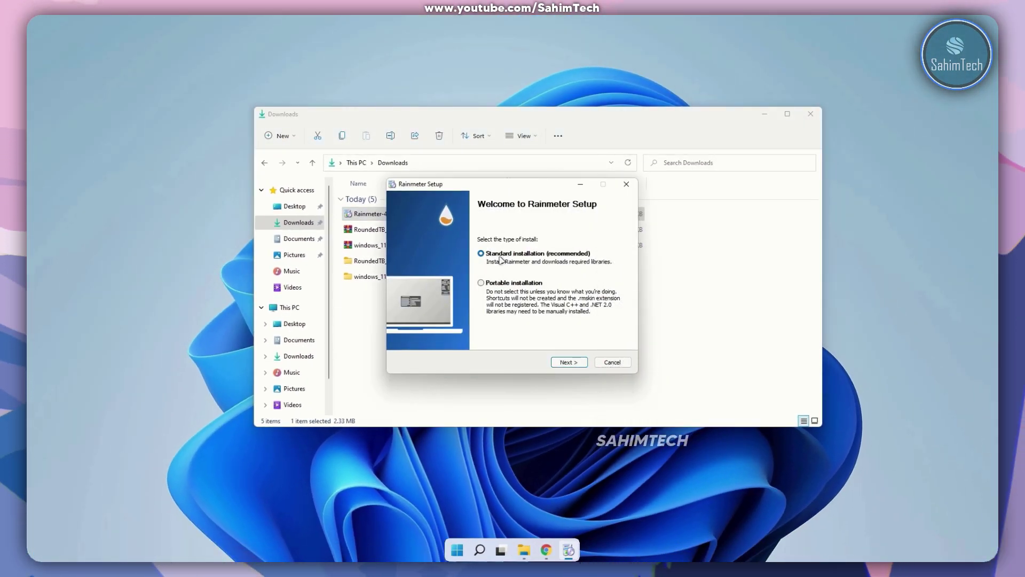
click(579, 365)
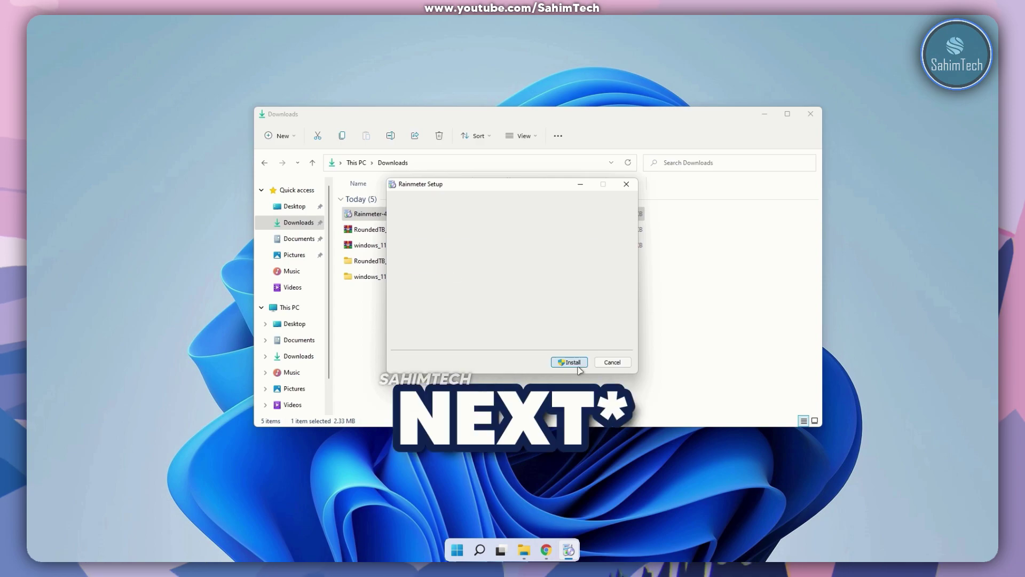
click(571, 363)
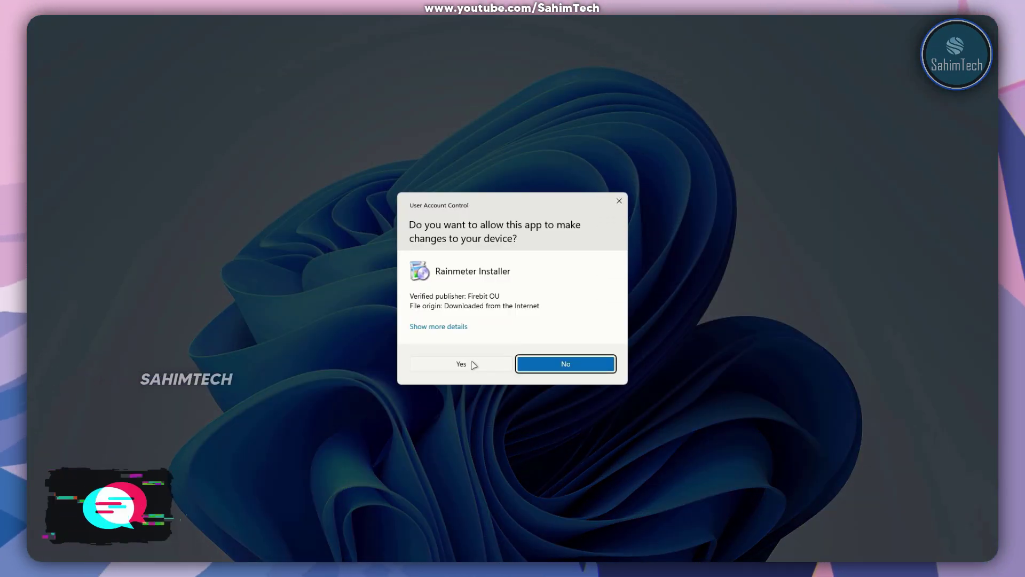
click(461, 364)
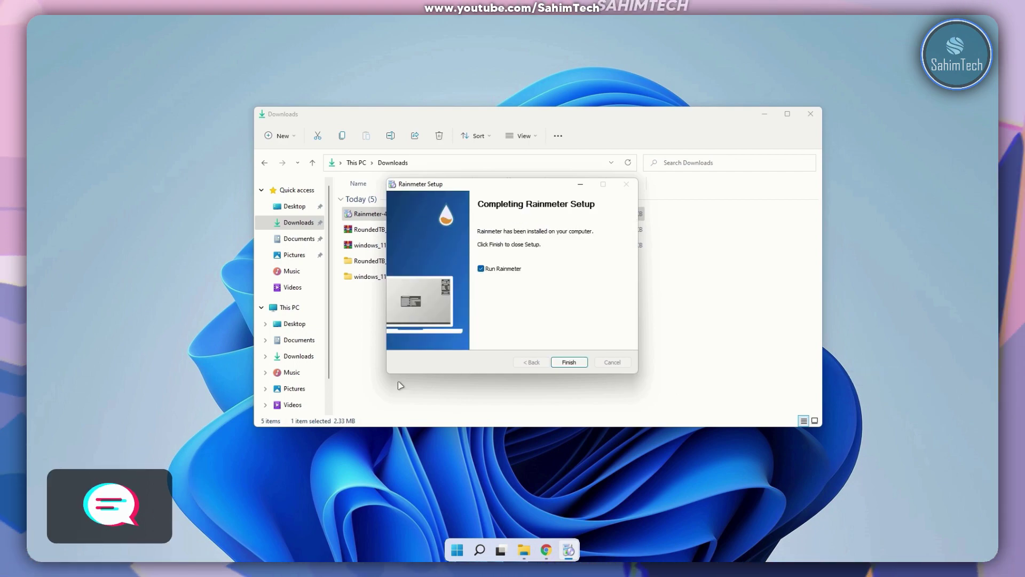
click(569, 362)
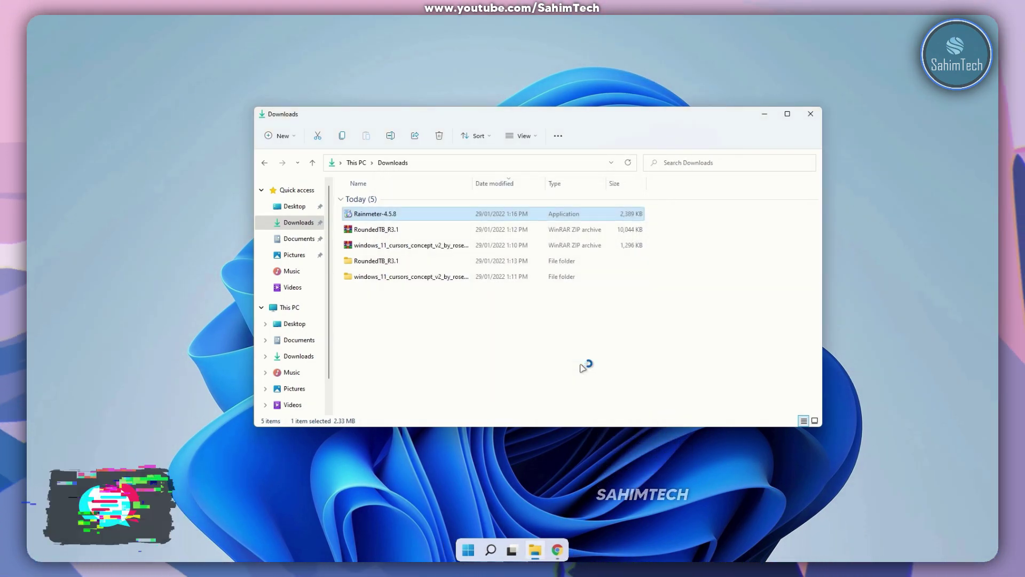
- Minimize Explorer and unload the Rainmeter welcome panel, the illustro Disk skin and the remaining illustro skin
click(765, 115)
mouse_move(505, 265)
mouse_down()
mouse_move(496, 281)
mouse_move(519, 244)
mouse_move(495, 279)
mouse_up()
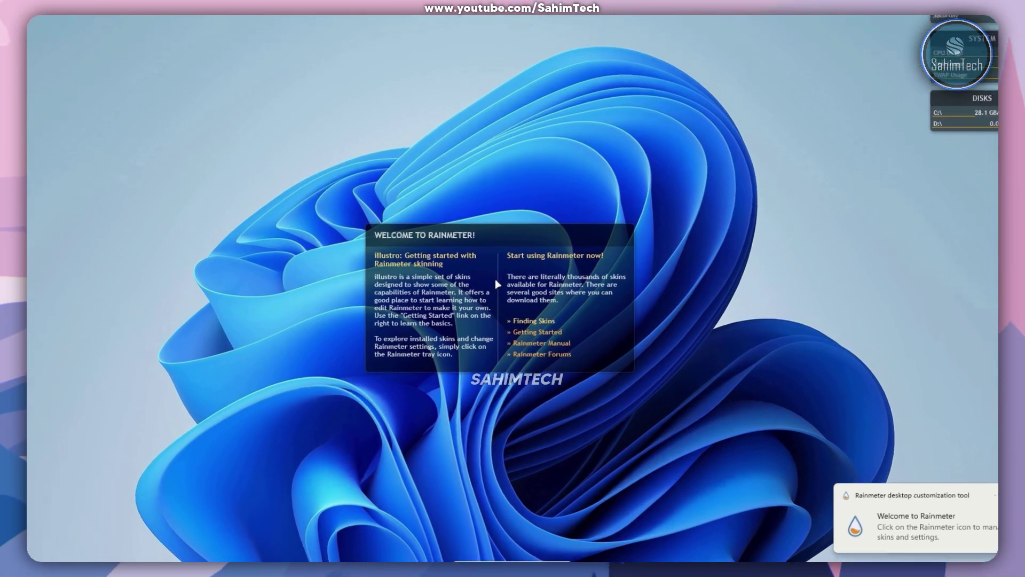
right_click(496, 279)
click(545, 476)
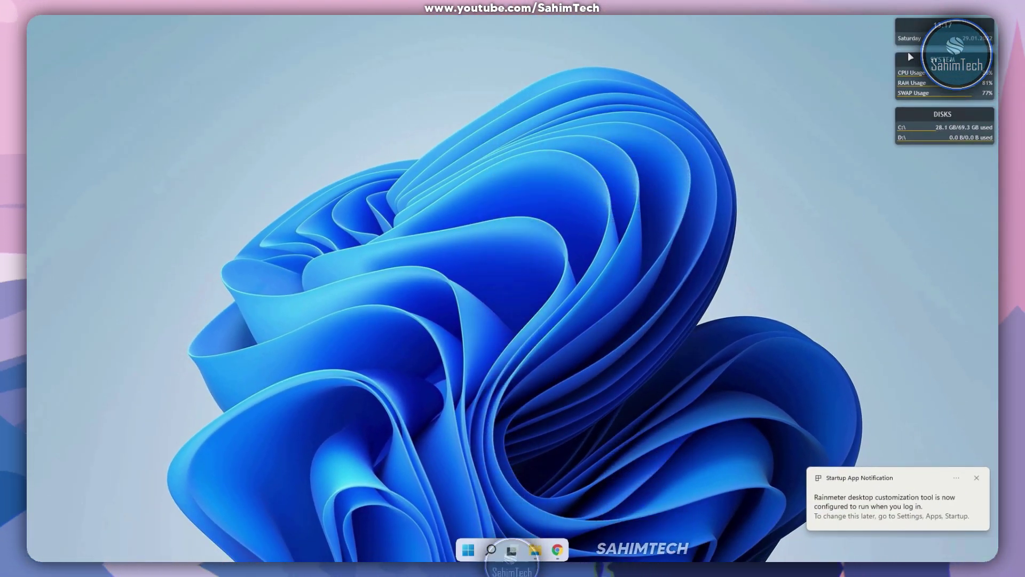
right_click(922, 138)
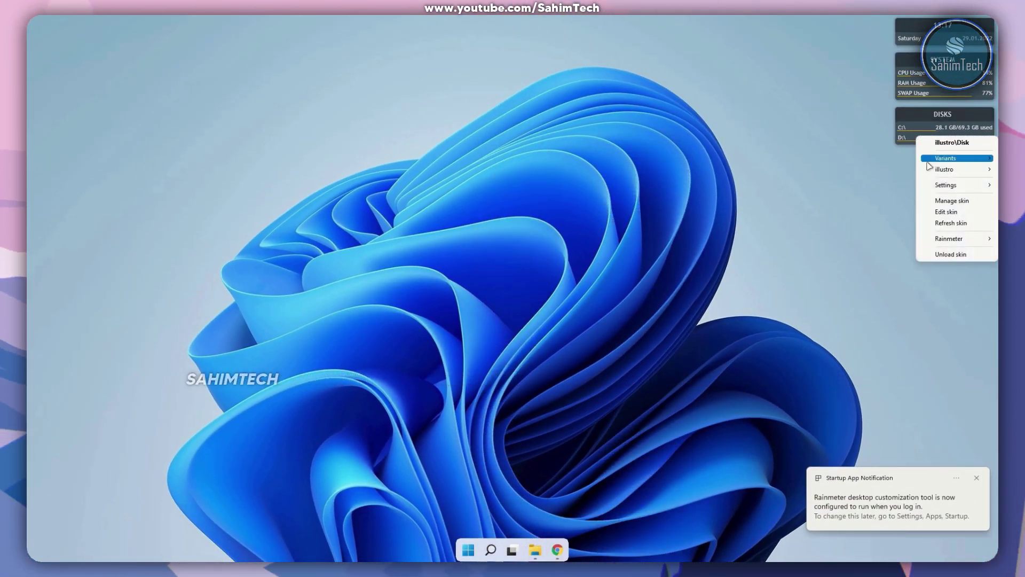
click(947, 254)
right_click(900, 95)
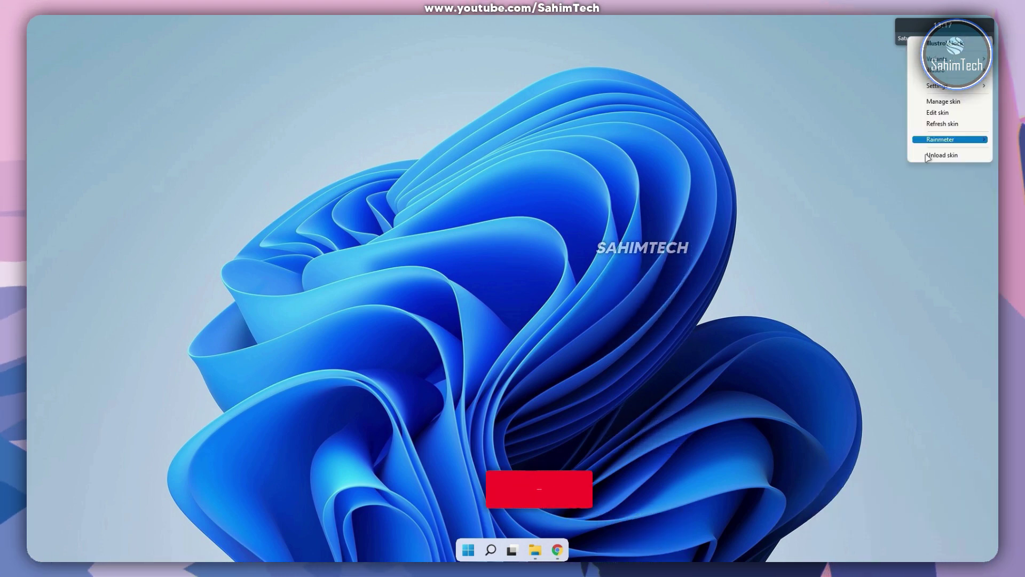
click(932, 214)
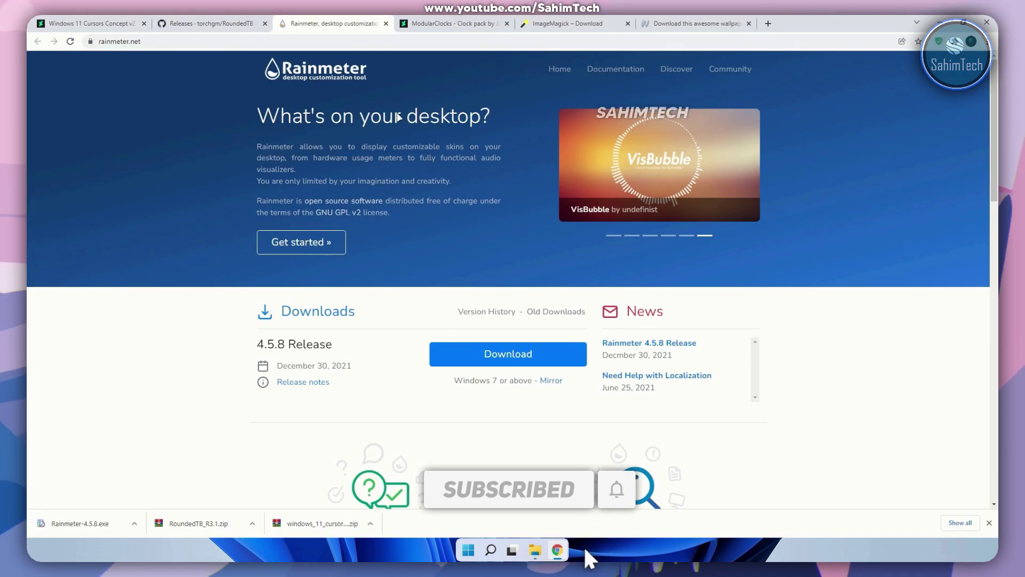
- Download the ModularClocks clock pack from its DeviantArt page and open the Downloads folder
click(453, 23)
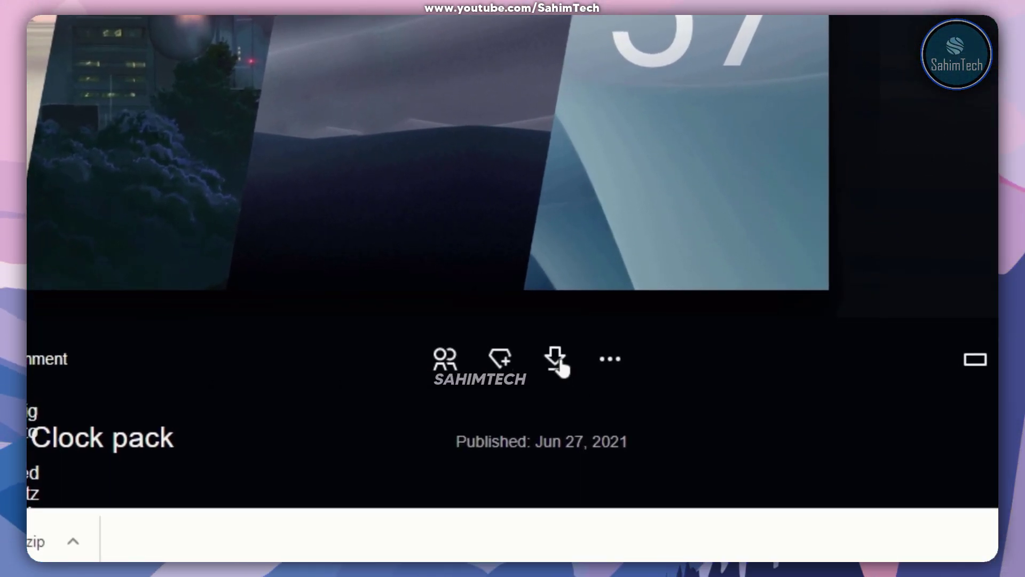
click(558, 365)
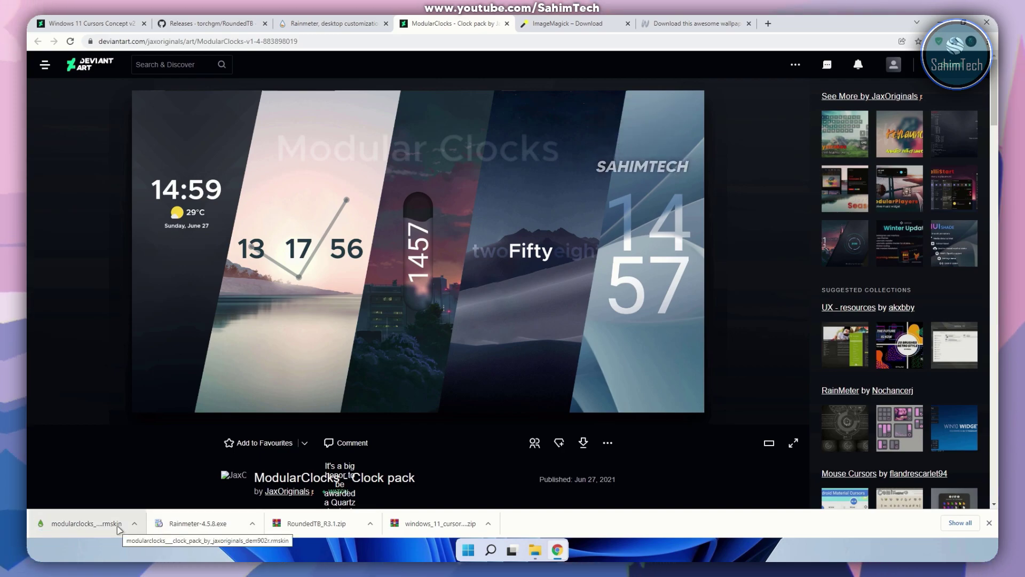
click(535, 551)
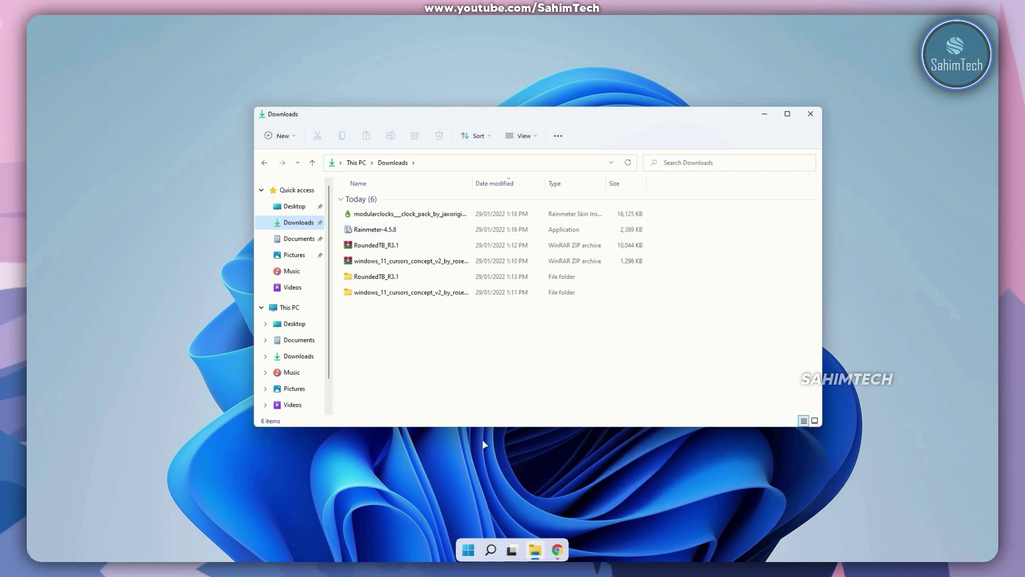
- Download the ImageMagick-7.1.0-21-Q16-HDRI-x64-dll installer and open Downloads to find it
click(557, 551)
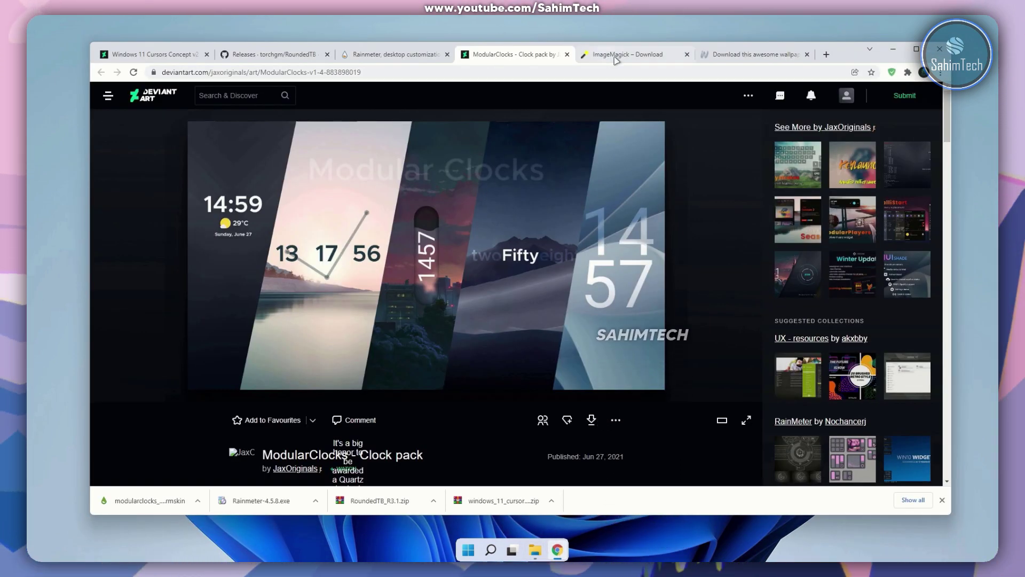
click(616, 58)
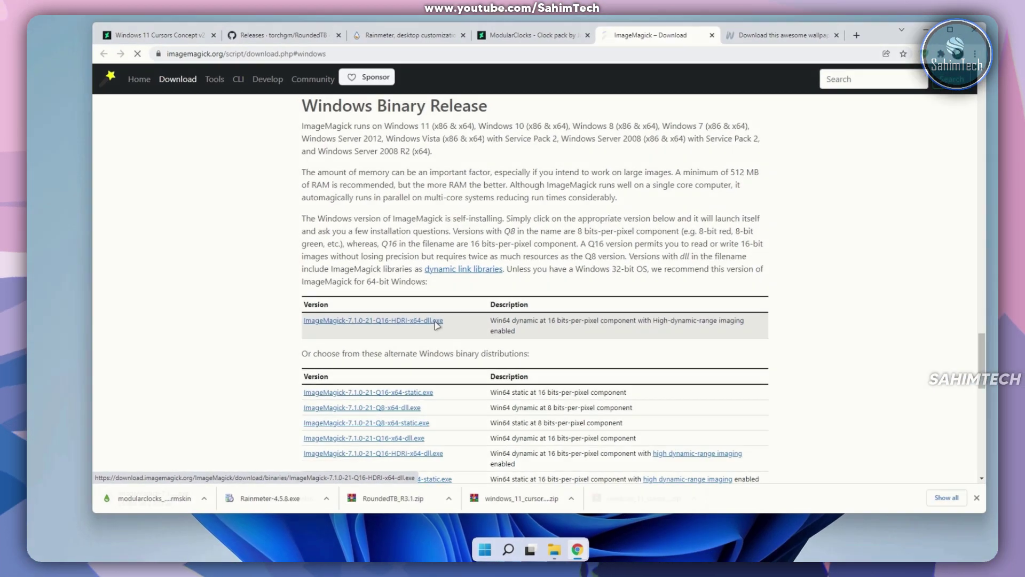
click(421, 332)
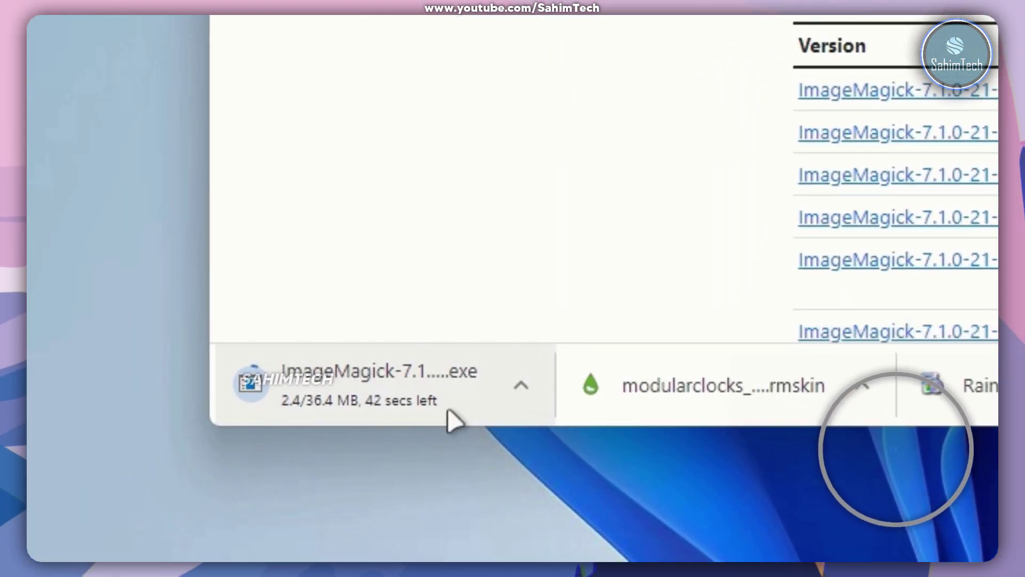
scroll(534, 214, down, 15)
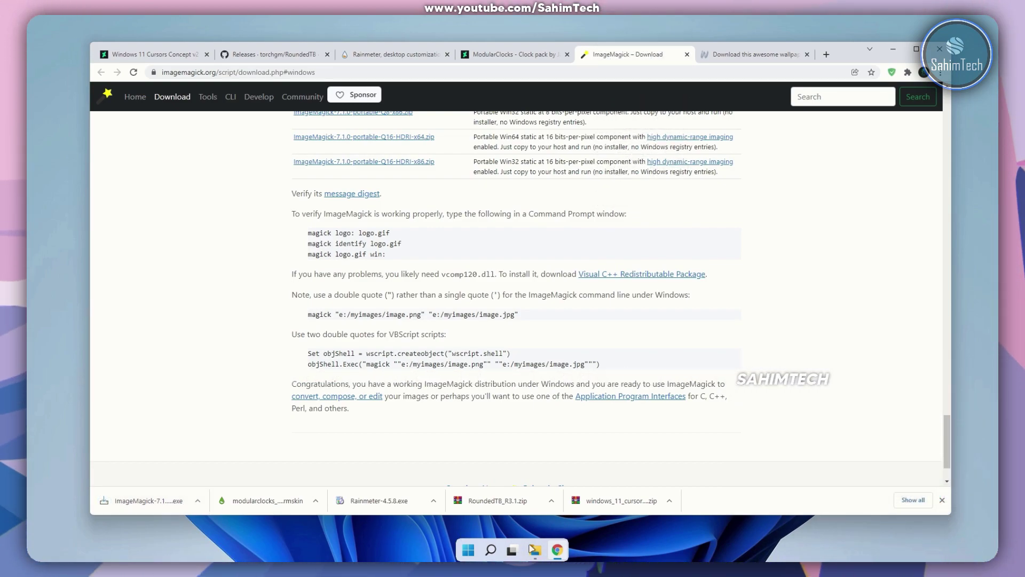
click(545, 553)
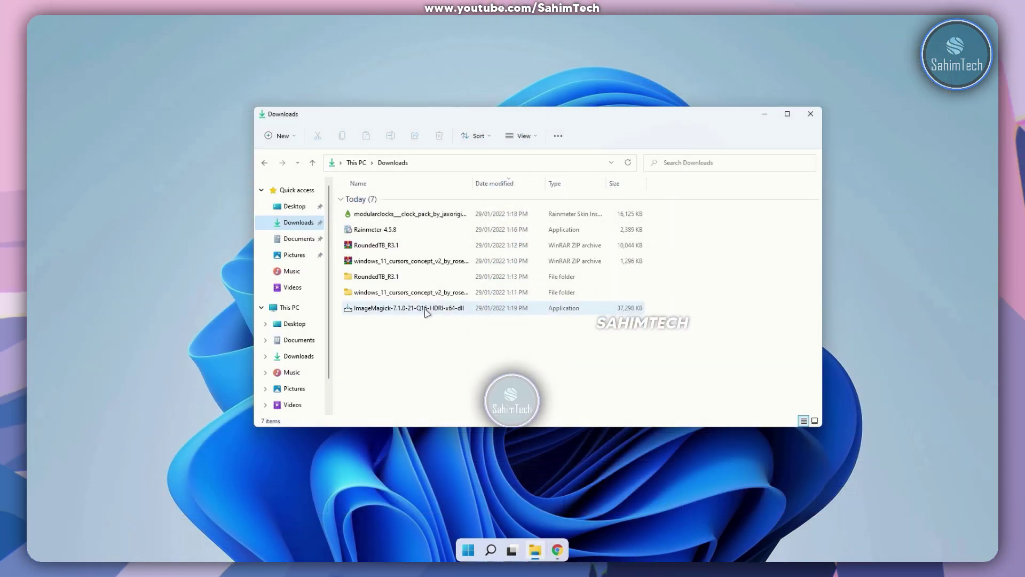
- Install ImageMagick 7.1.0 Q16-HDRI, accepting the licence and keeping every default setting
double_click(426, 309)
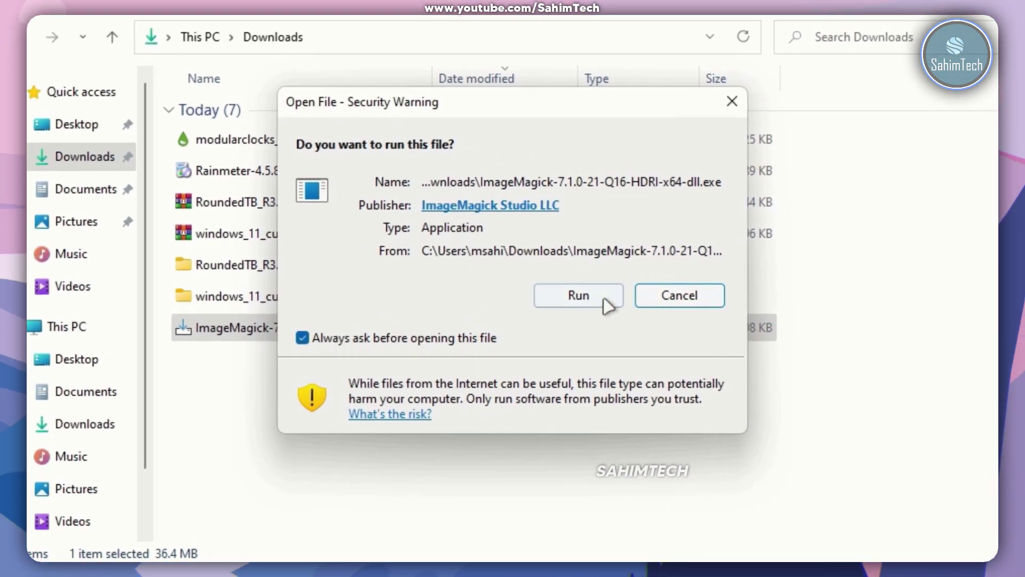
click(604, 299)
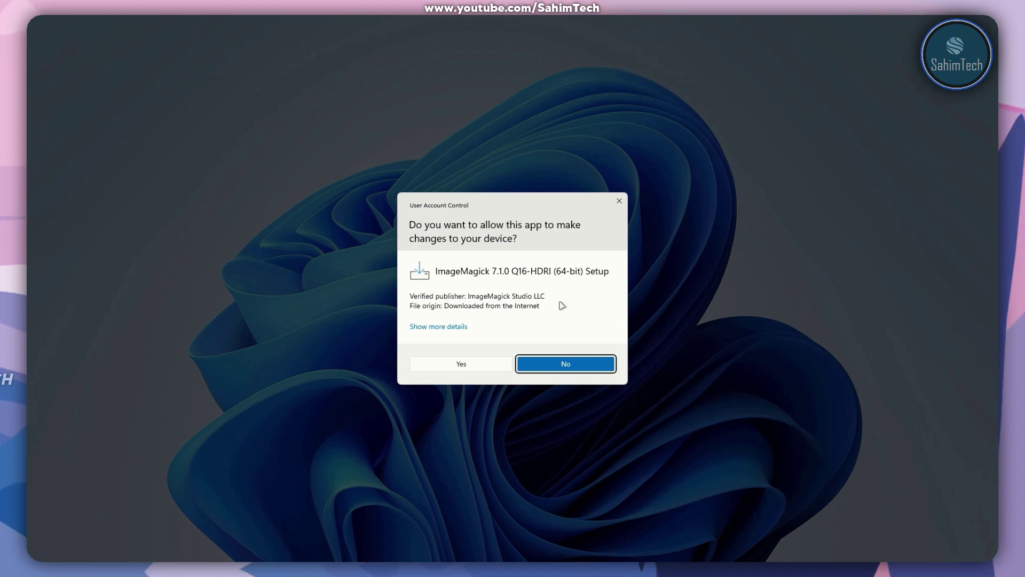
click(472, 367)
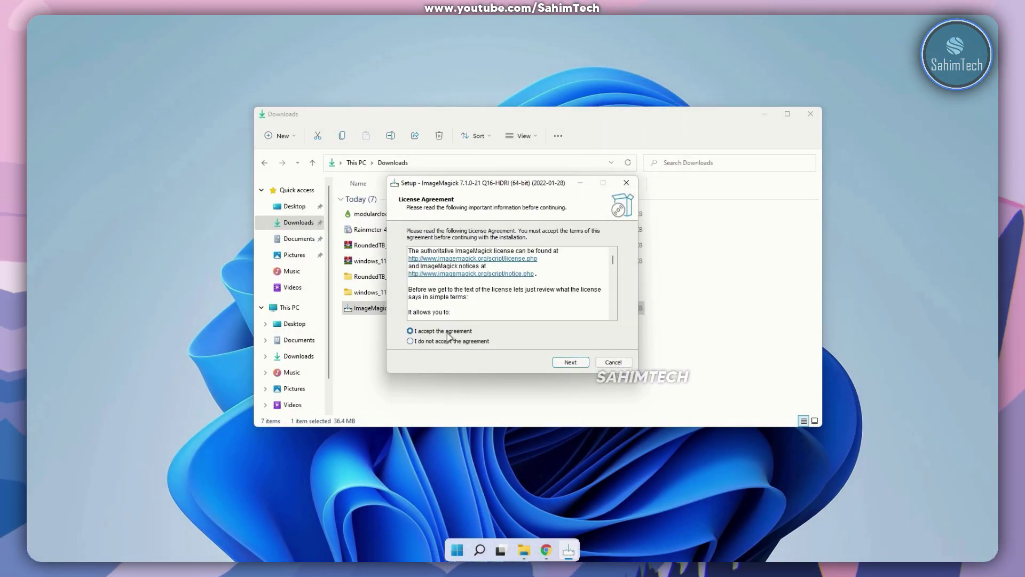
click(560, 362)
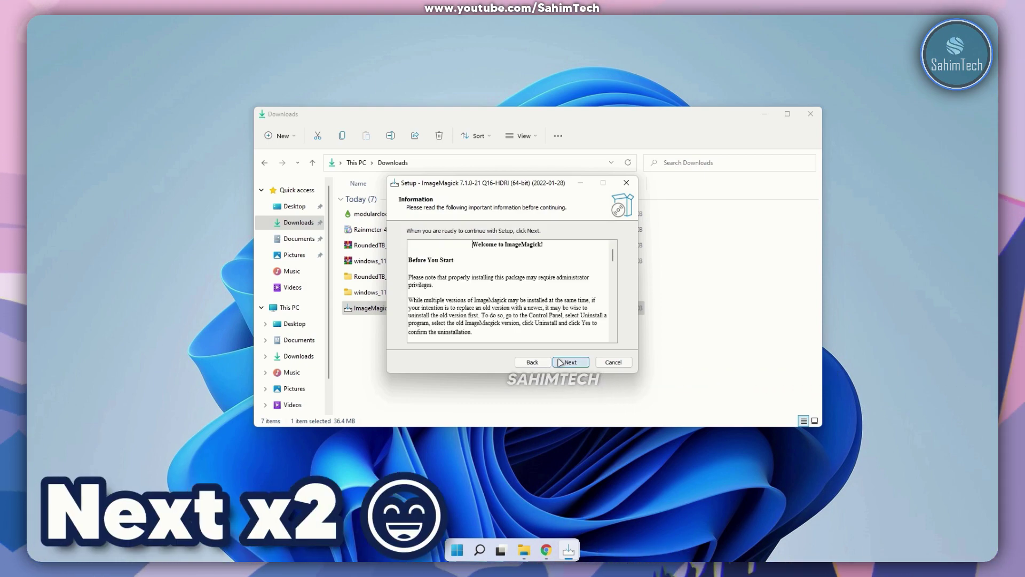
click(560, 362)
click(560, 362)
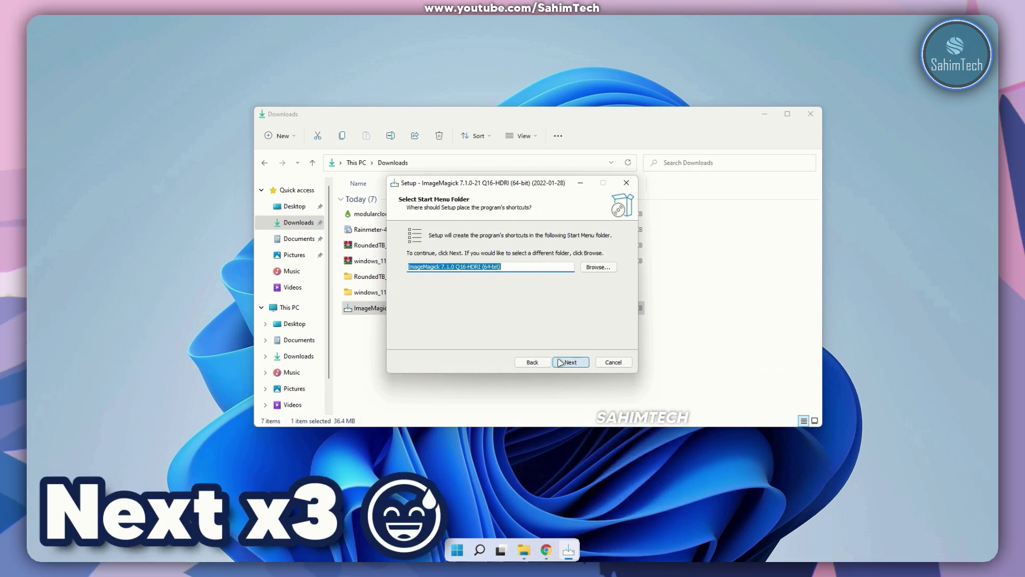
click(560, 362)
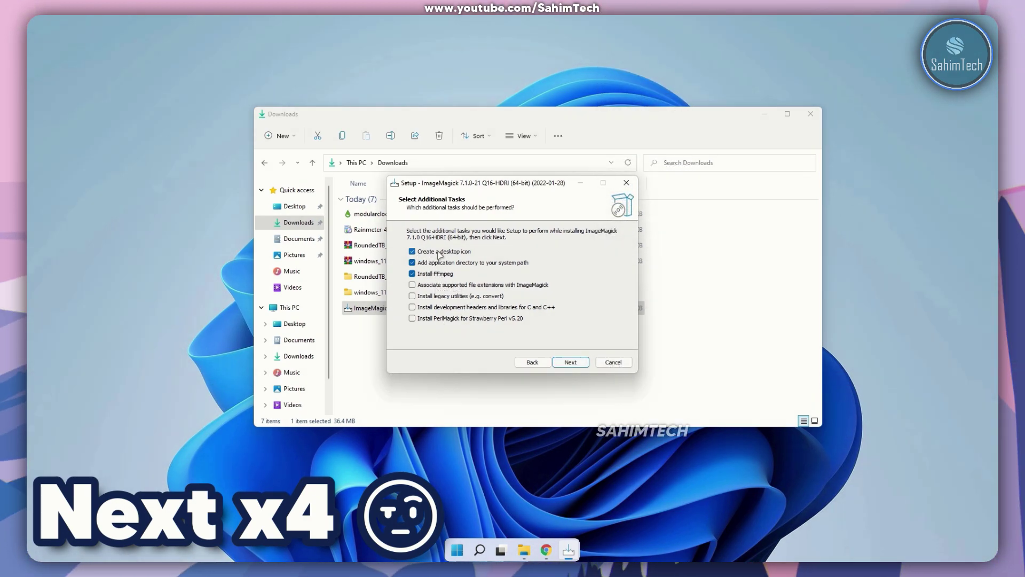
click(570, 362)
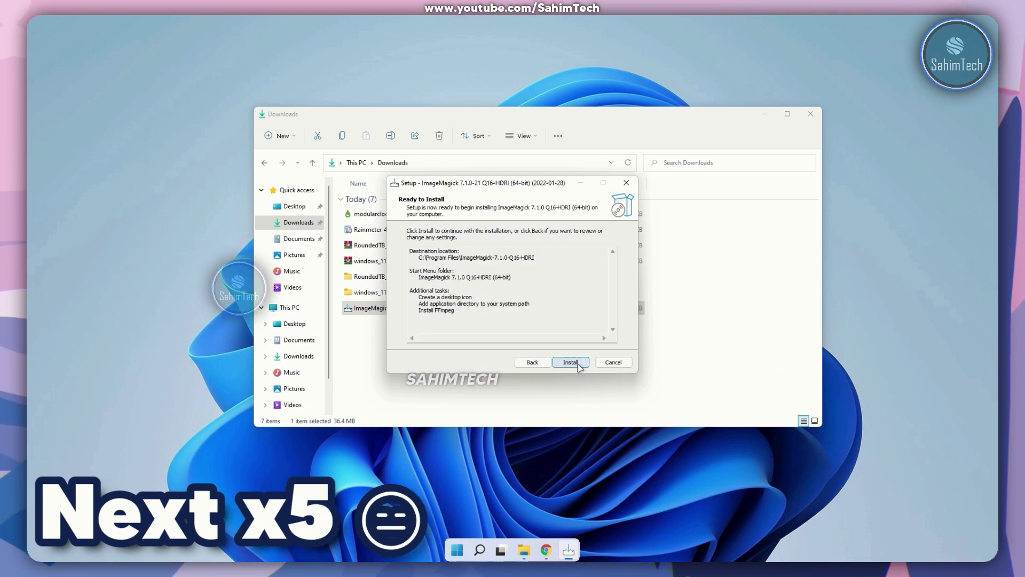
click(578, 367)
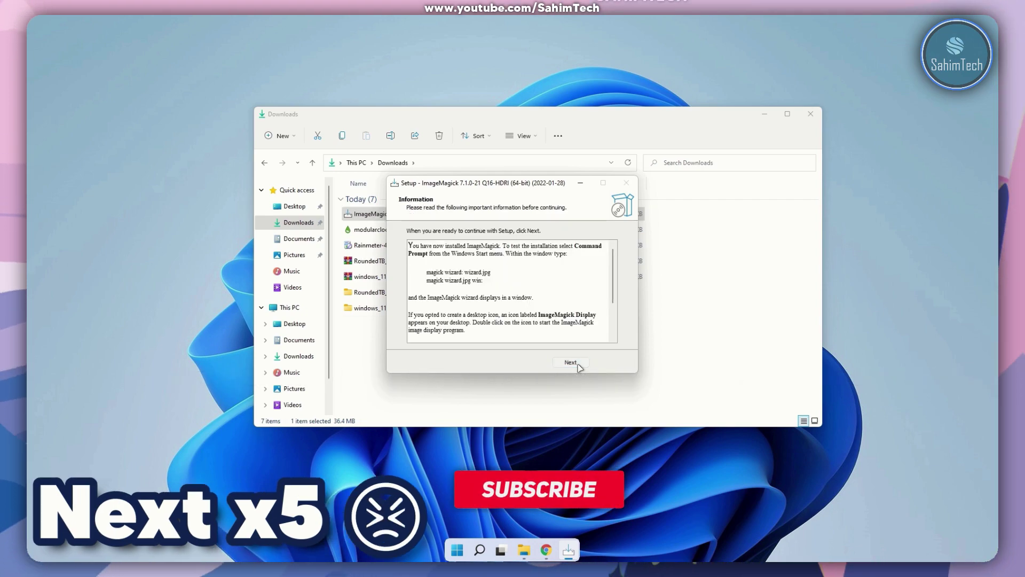
click(570, 362)
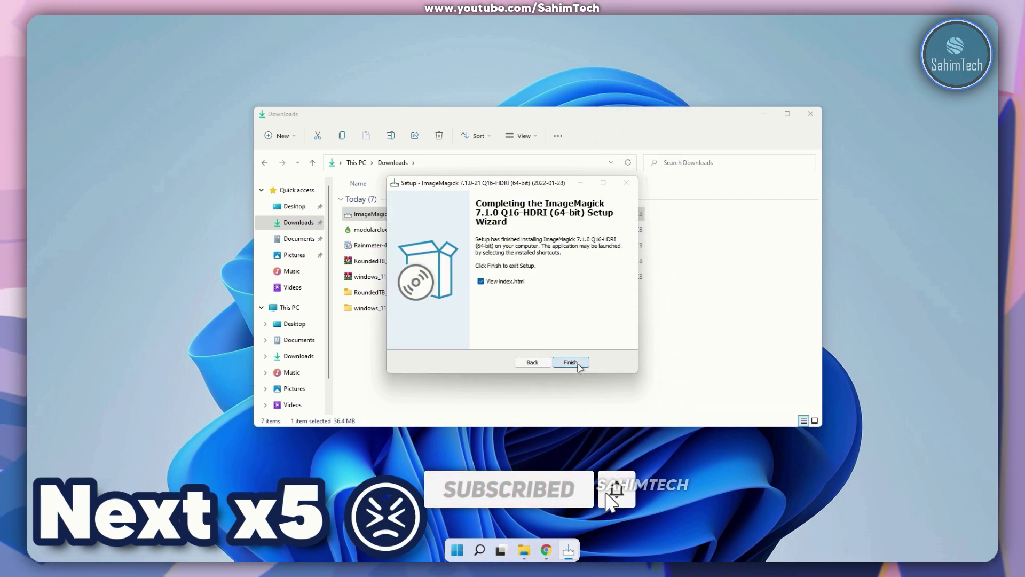
click(577, 365)
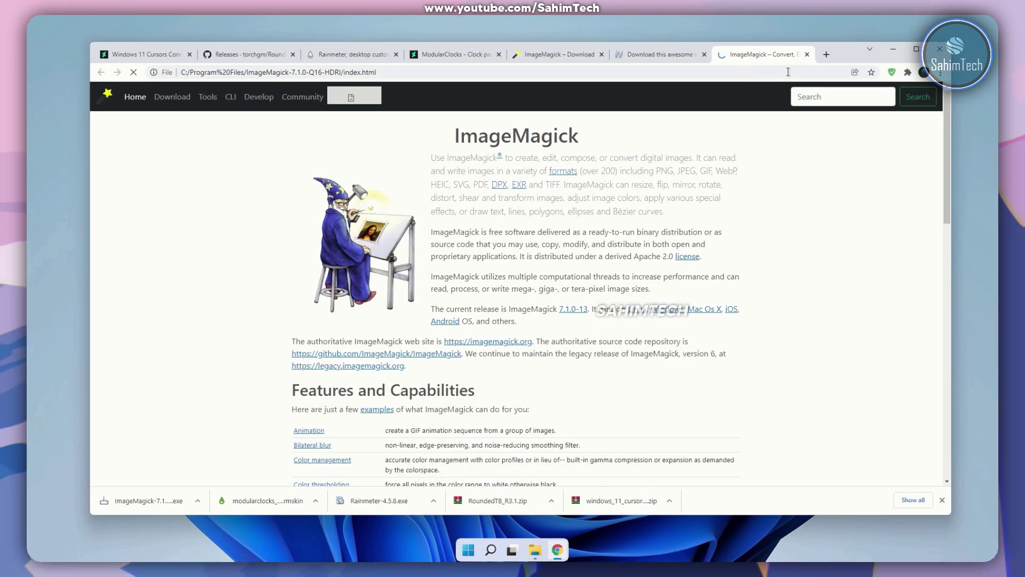
- Close the ImageMagick index tab, hide Chrome and close the leftover Downloads window
click(807, 55)
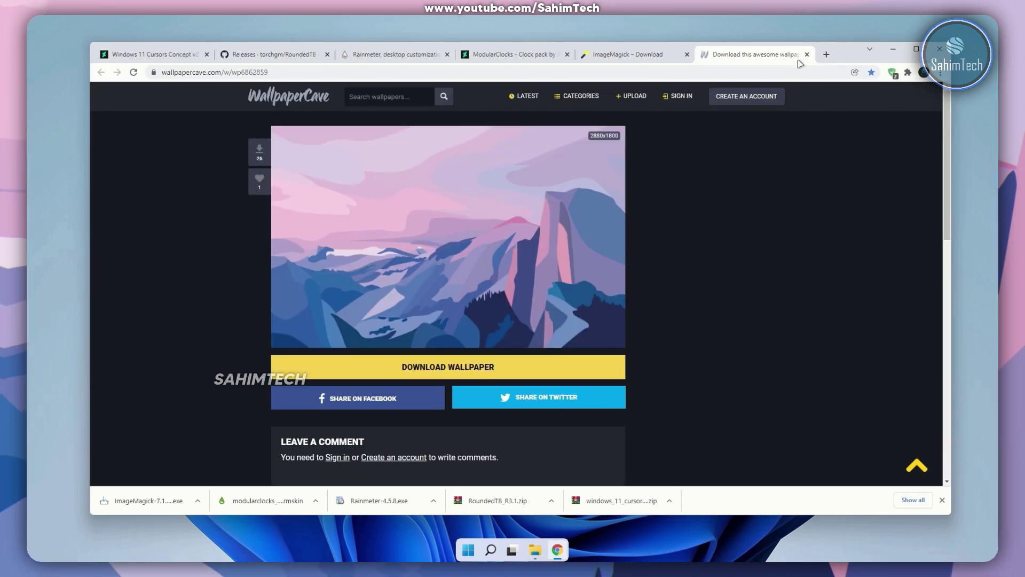
click(893, 49)
click(812, 110)
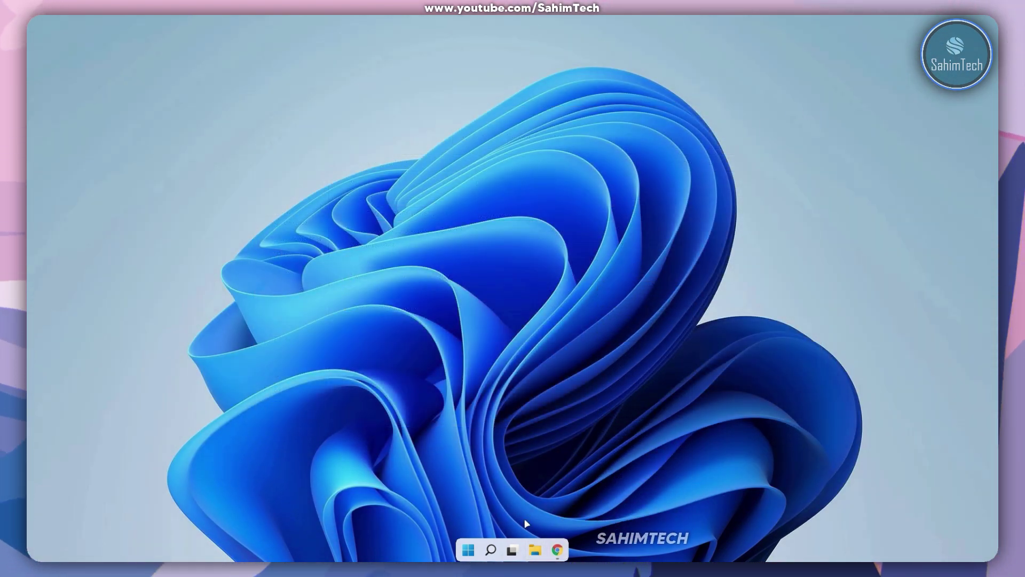
- Install the modularclocks .rmskin from Downloads with its magickmeter plugin and JaxCore dependency
click(535, 550)
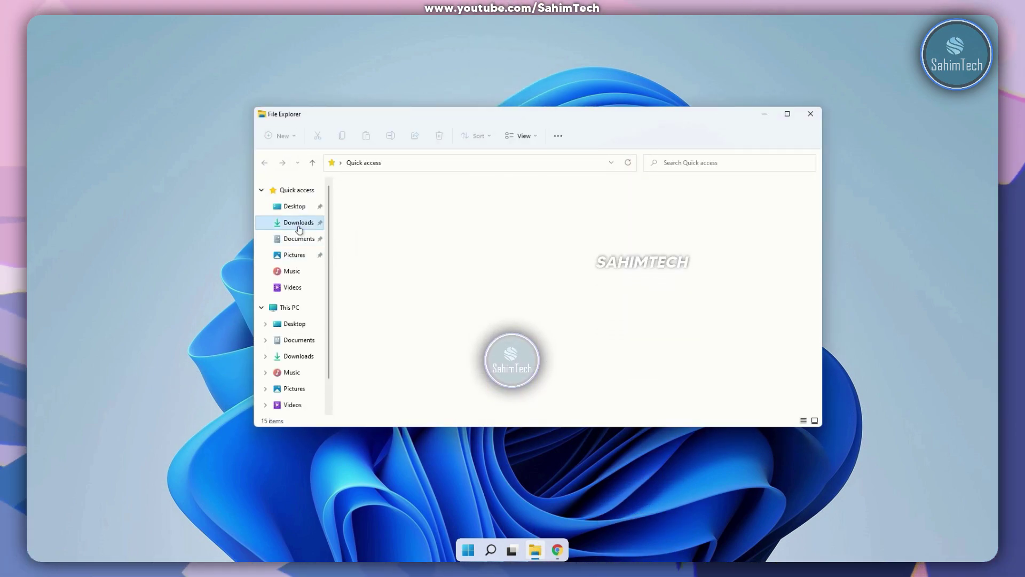
click(299, 227)
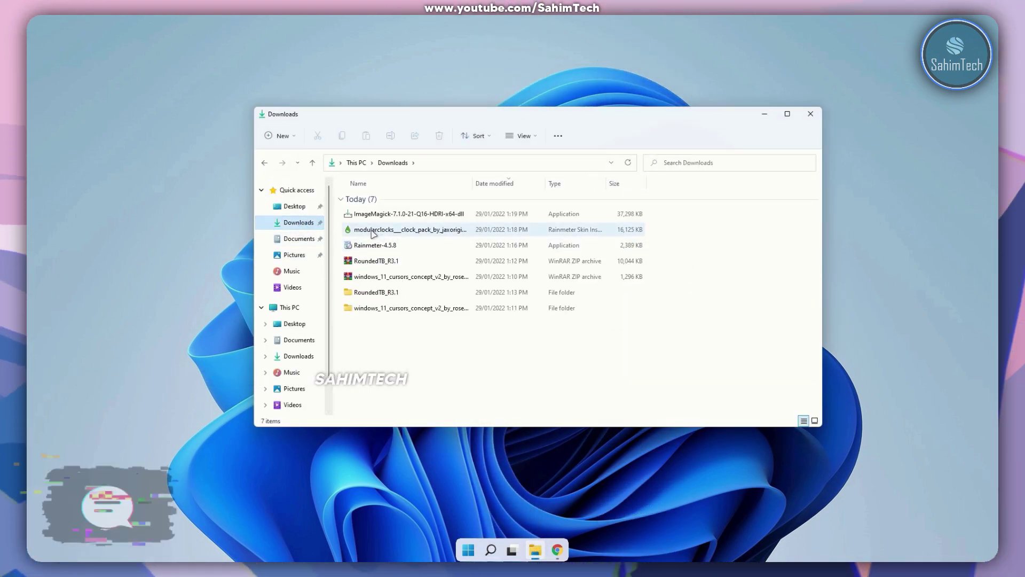
click(394, 234)
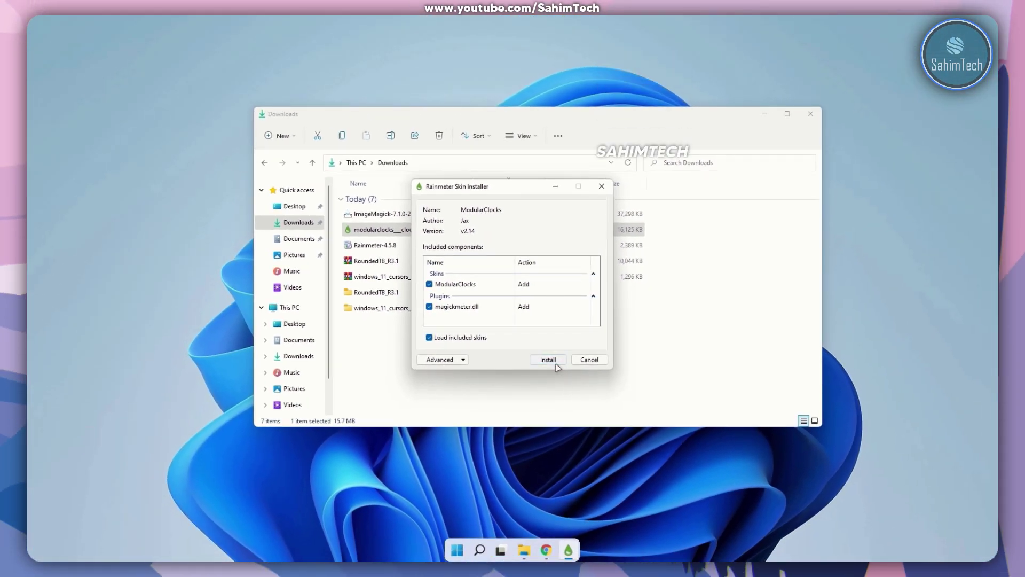
click(555, 363)
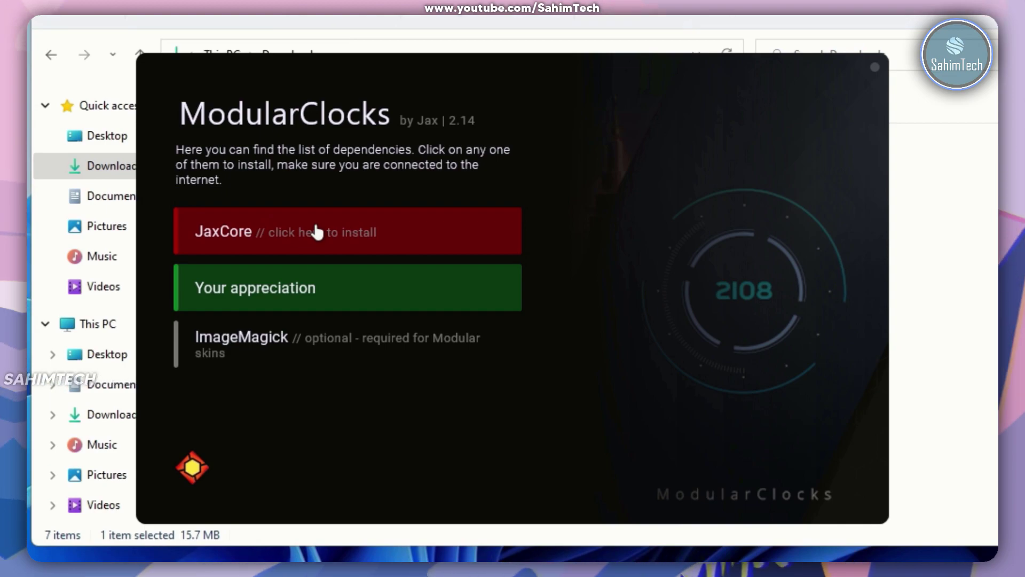
click(350, 247)
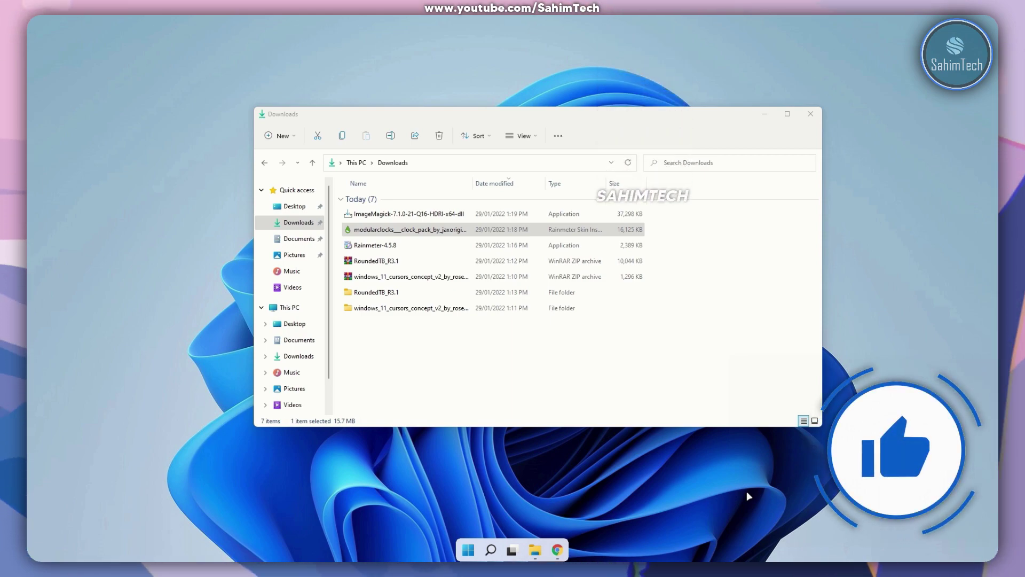
- Launch Rainmeter from Windows search and begin JaxCore setup past the dependency list
key(super+s)
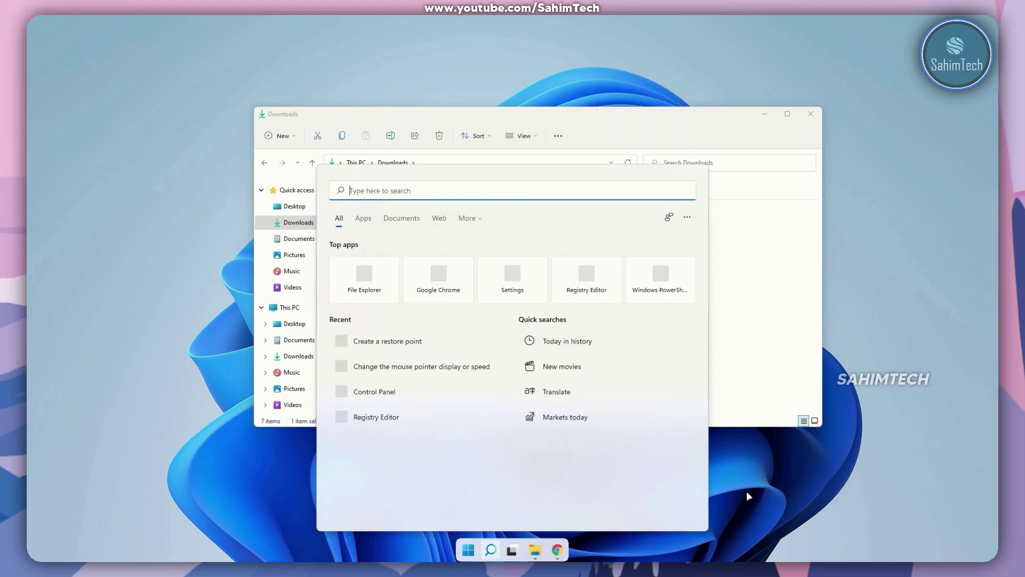
text(ra)
text(inmeter)
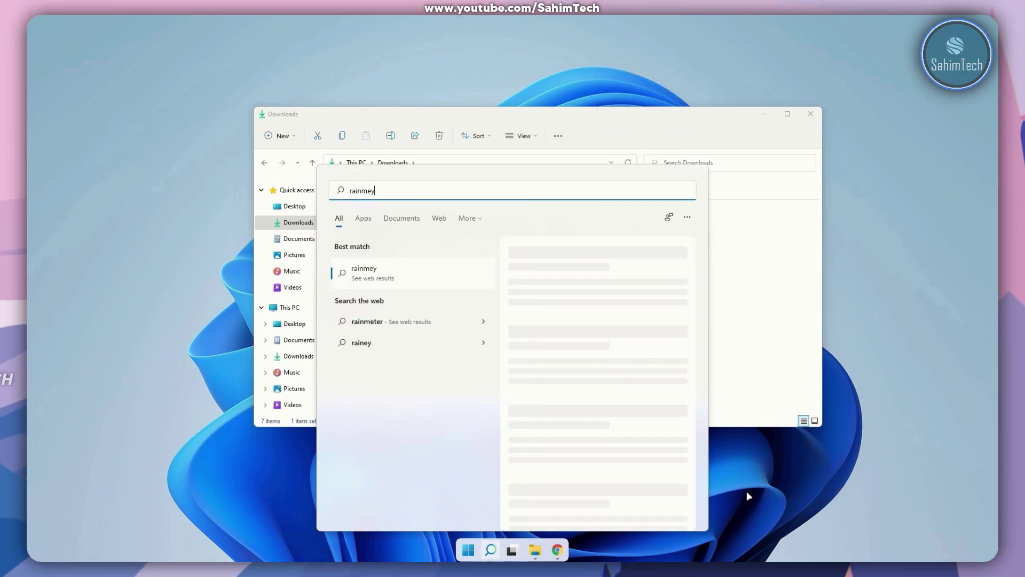
key(Return)
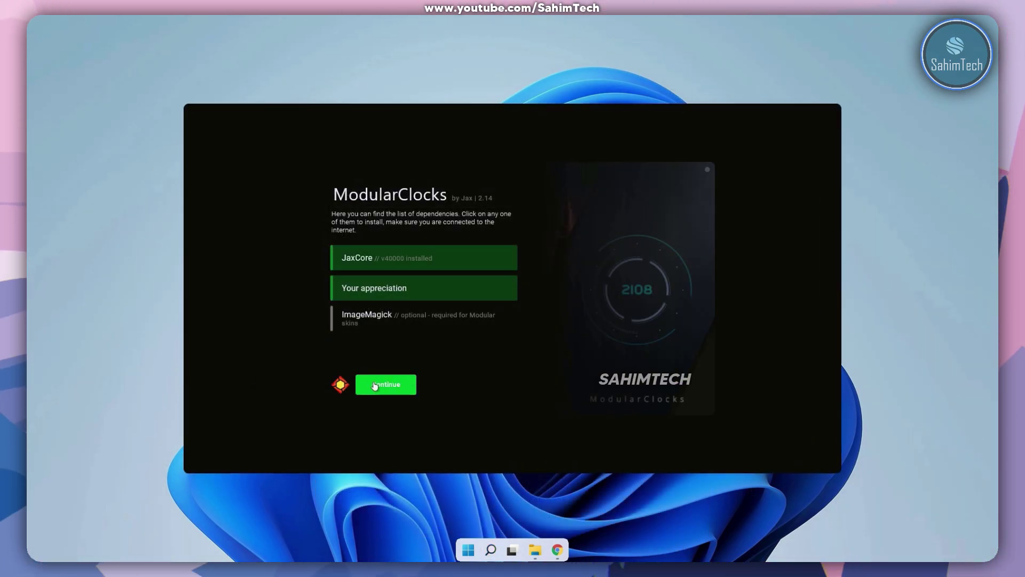
click(375, 386)
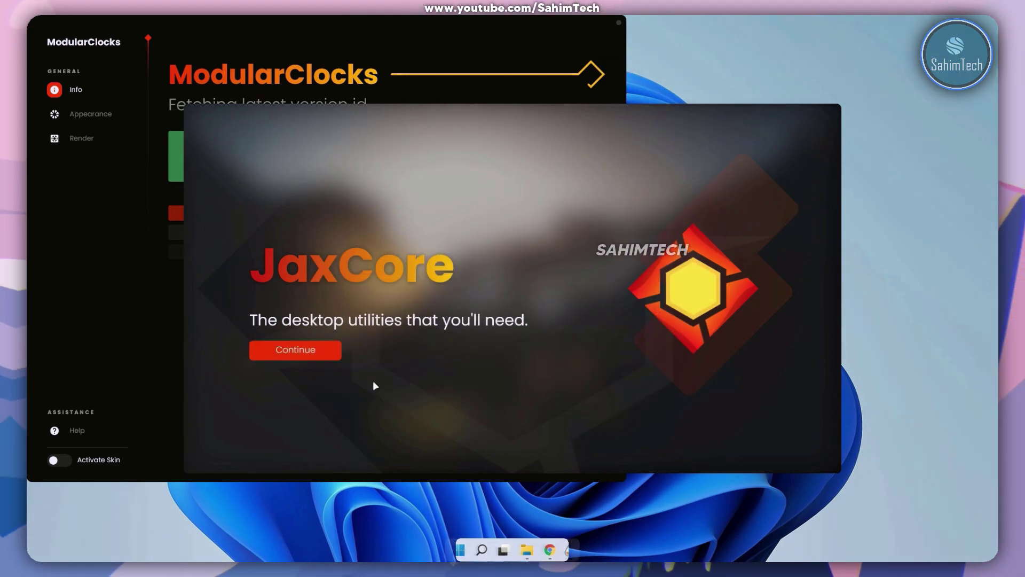
click(327, 355)
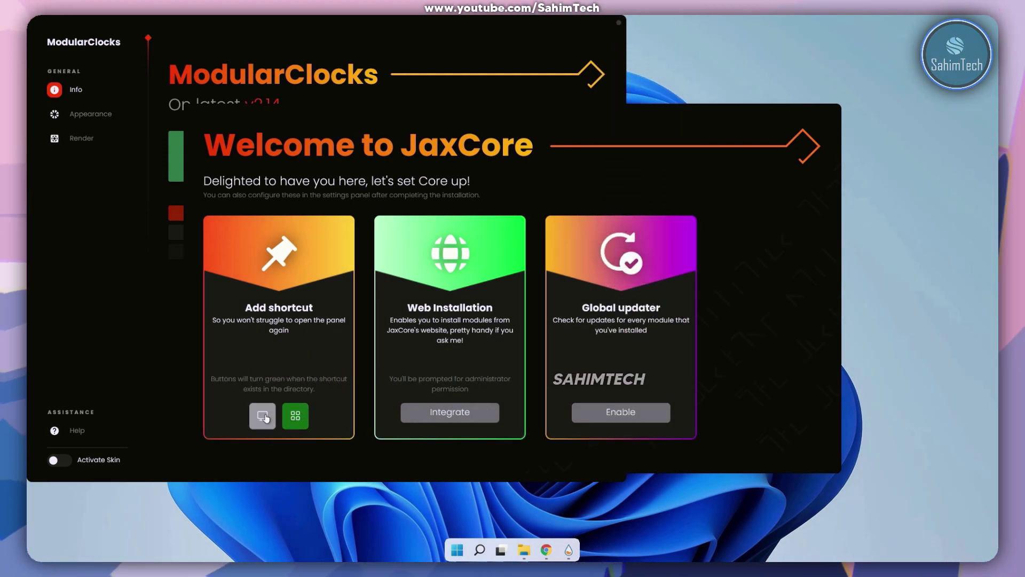
- Go past JaxCore's welcome and support pages, dismiss the Golden Insiders notice, and close JaxCore
click(808, 429)
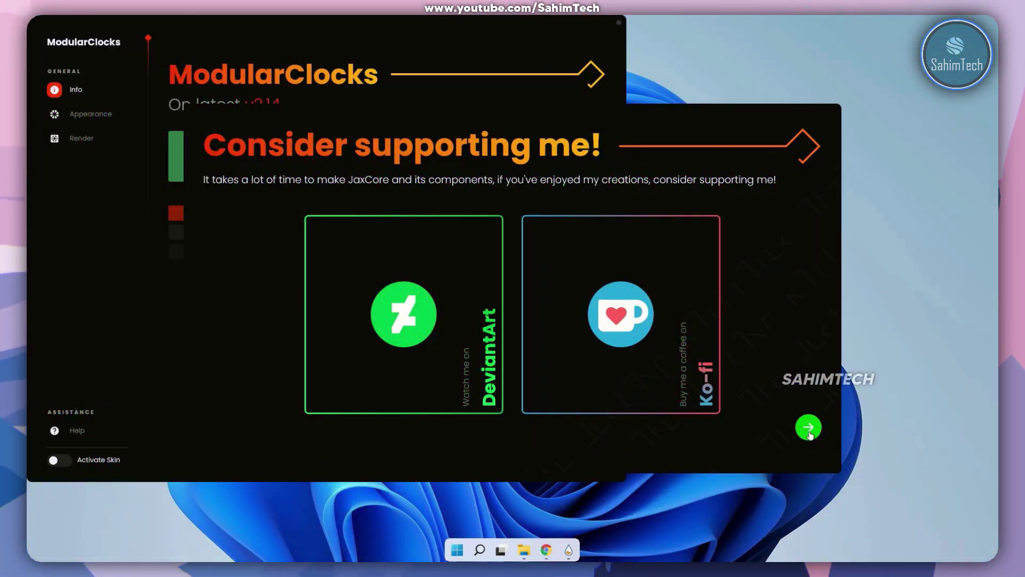
click(810, 432)
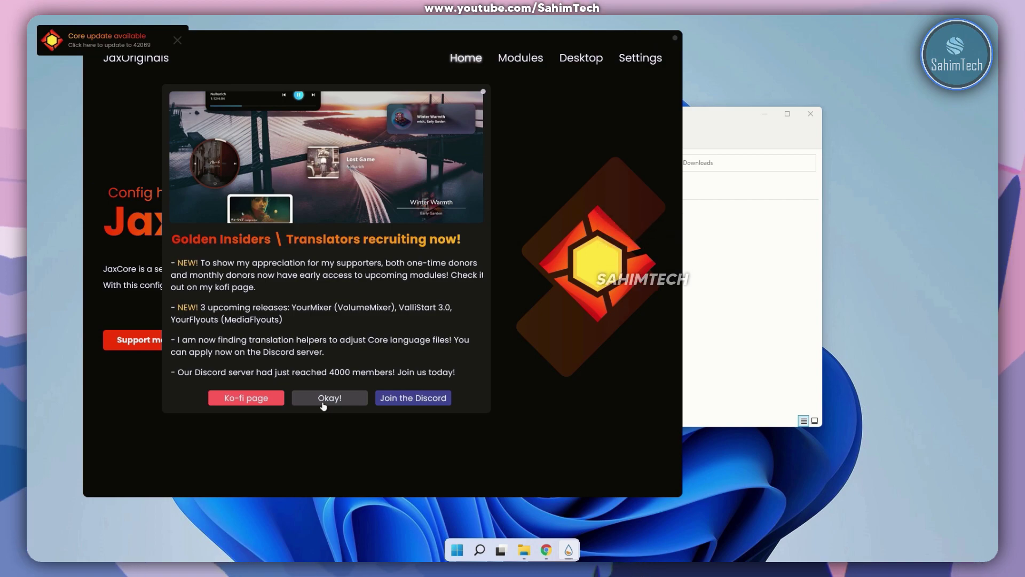
click(323, 398)
drag(257, 76, 375, 103)
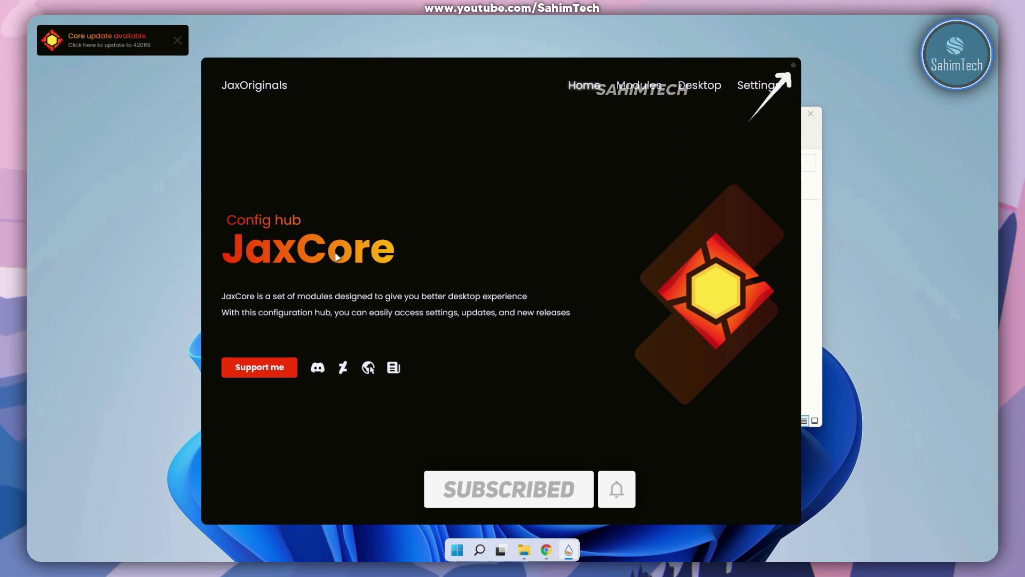
click(794, 64)
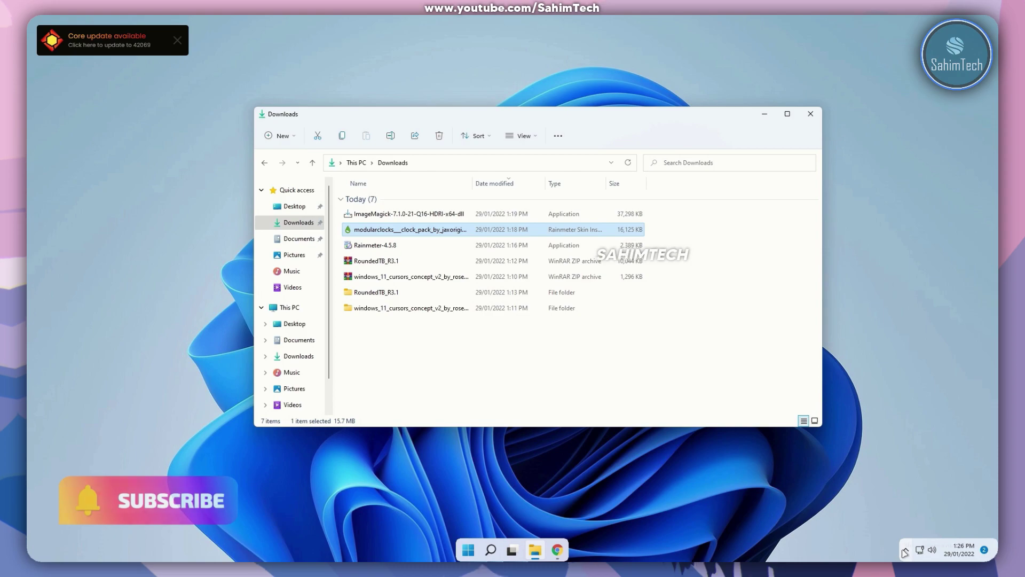
click(906, 549)
click(885, 523)
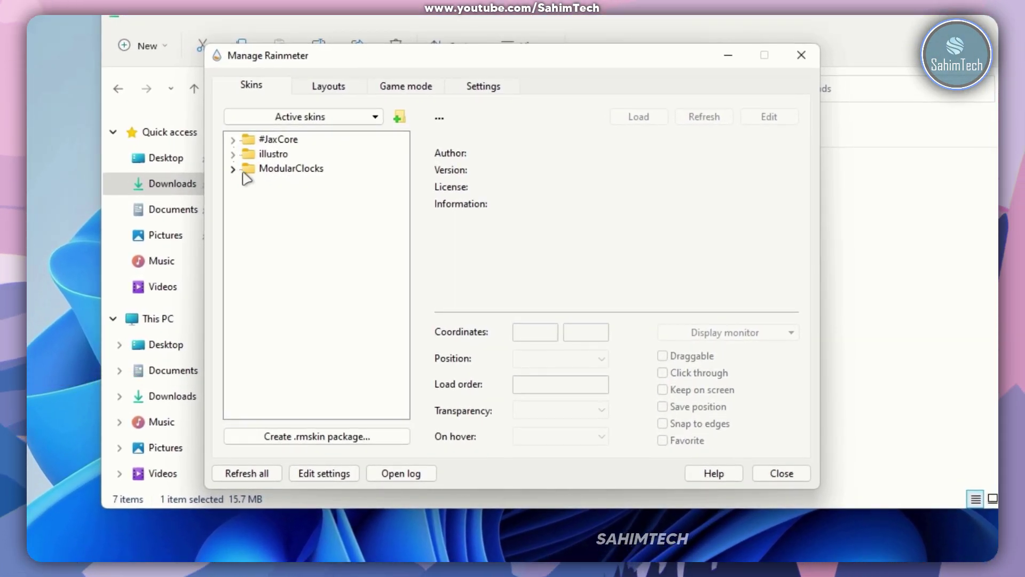
click(279, 170)
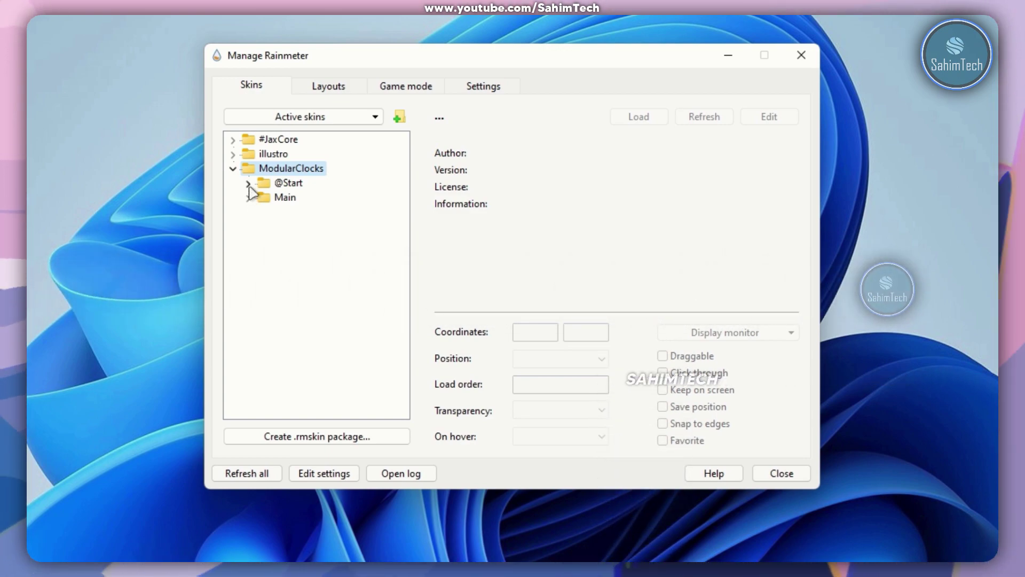
click(248, 184)
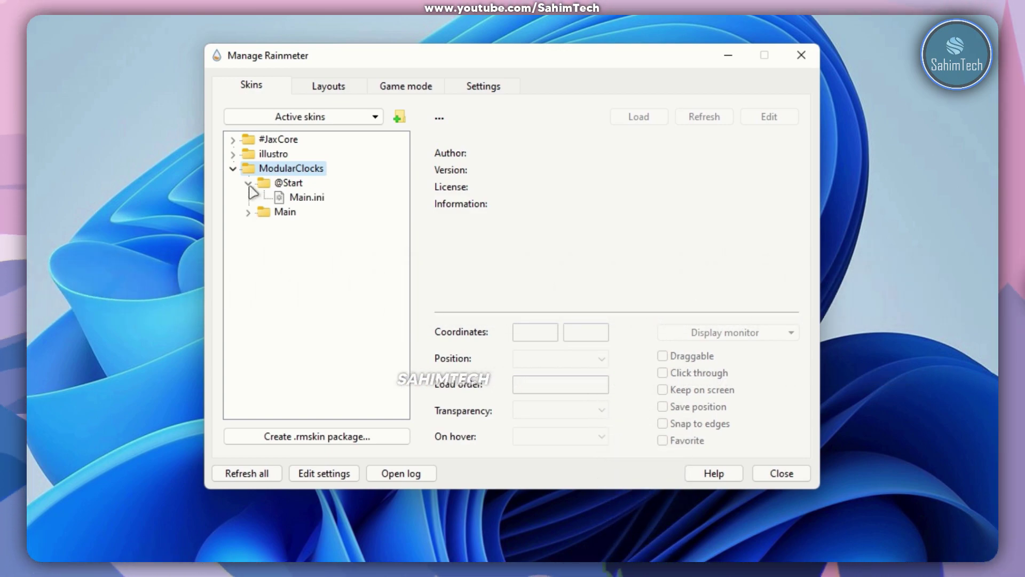
click(305, 197)
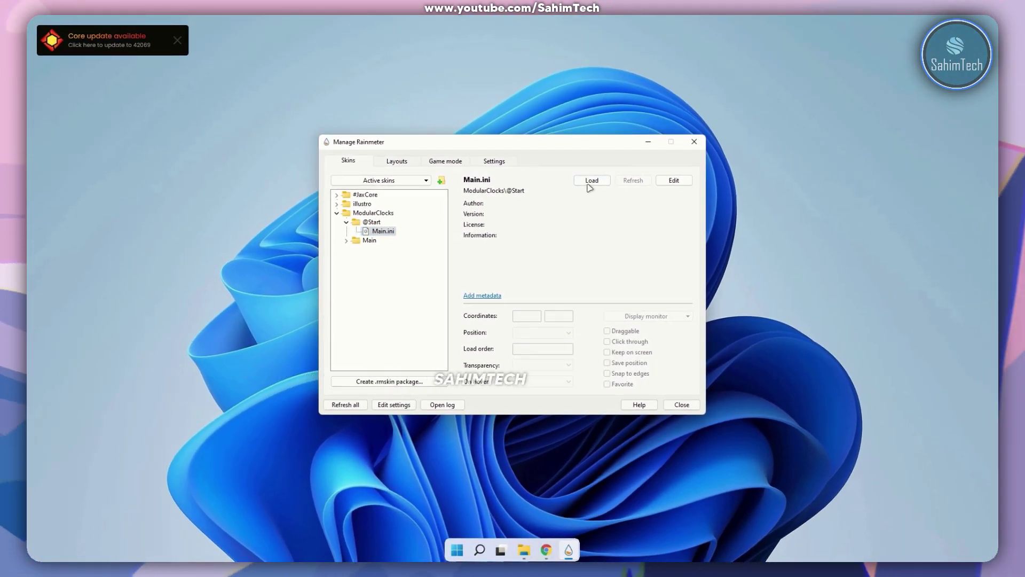
click(589, 185)
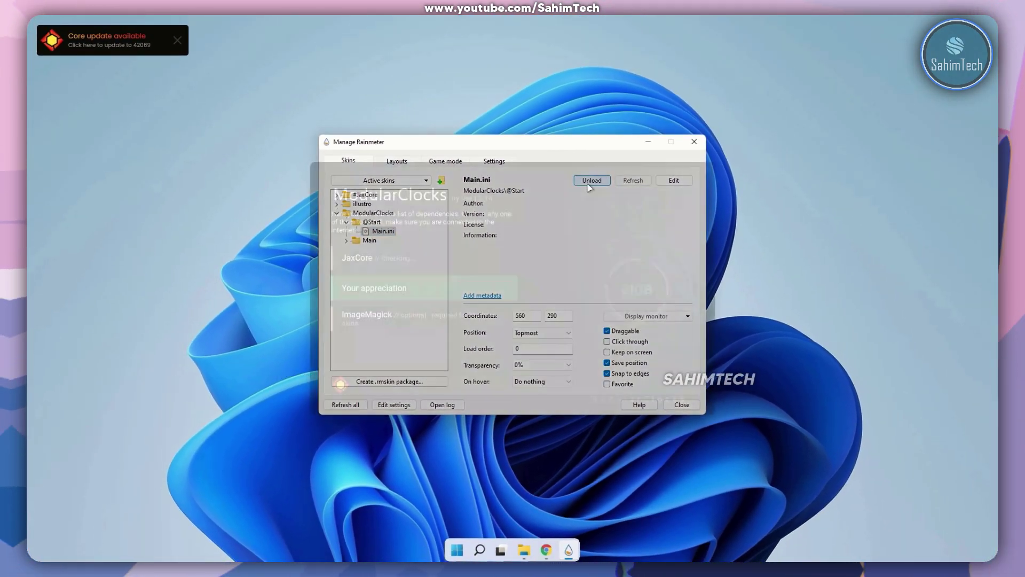
- Continue past the dependencies, activate the ModularClocks skin, and start the Core update
click(390, 385)
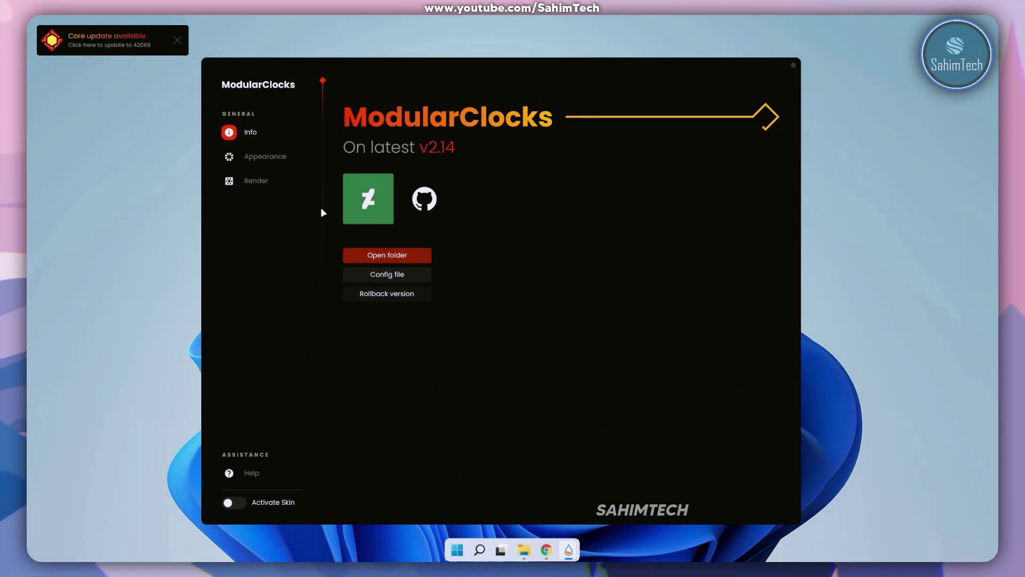
click(231, 503)
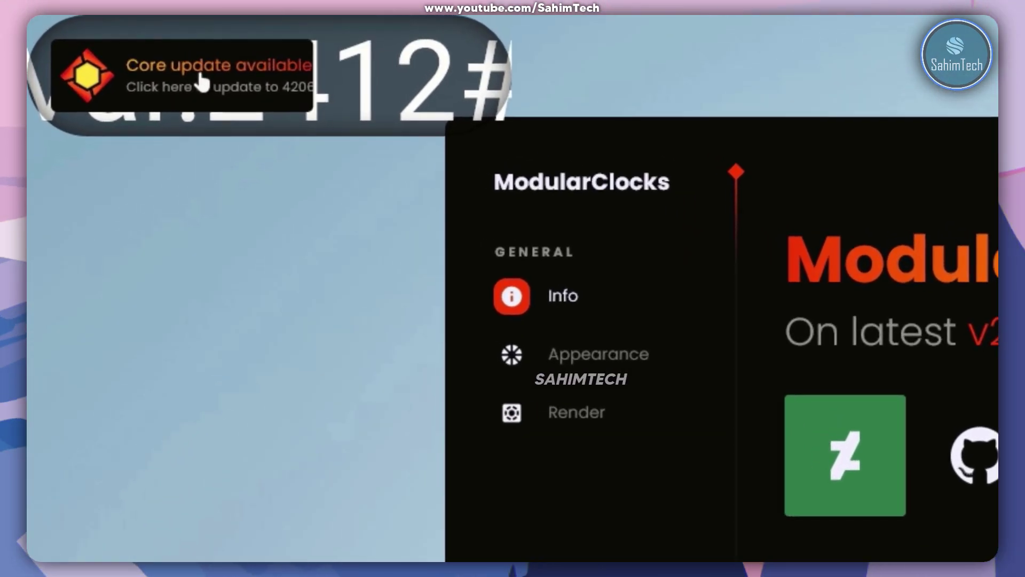
click(202, 82)
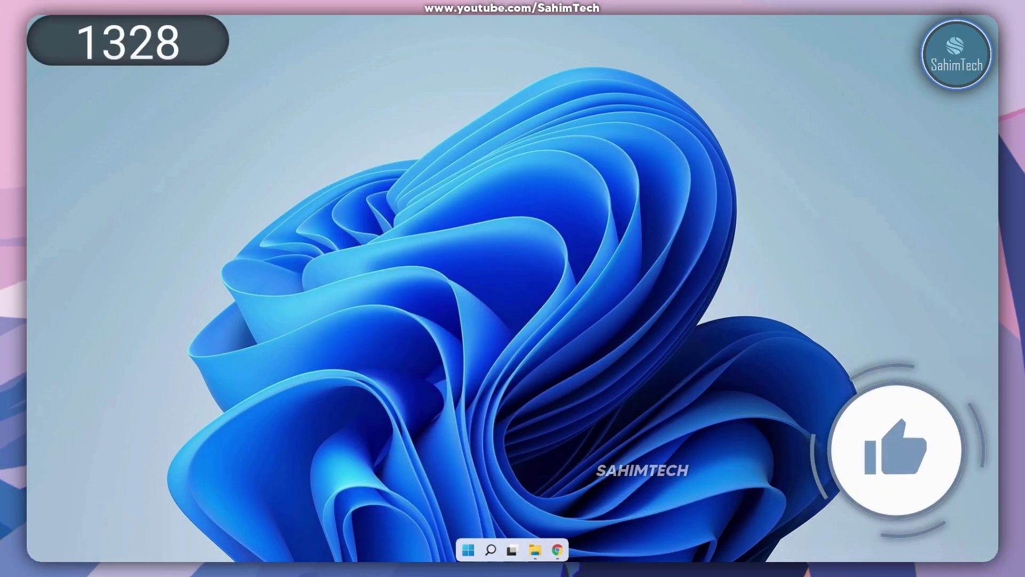
click(906, 549)
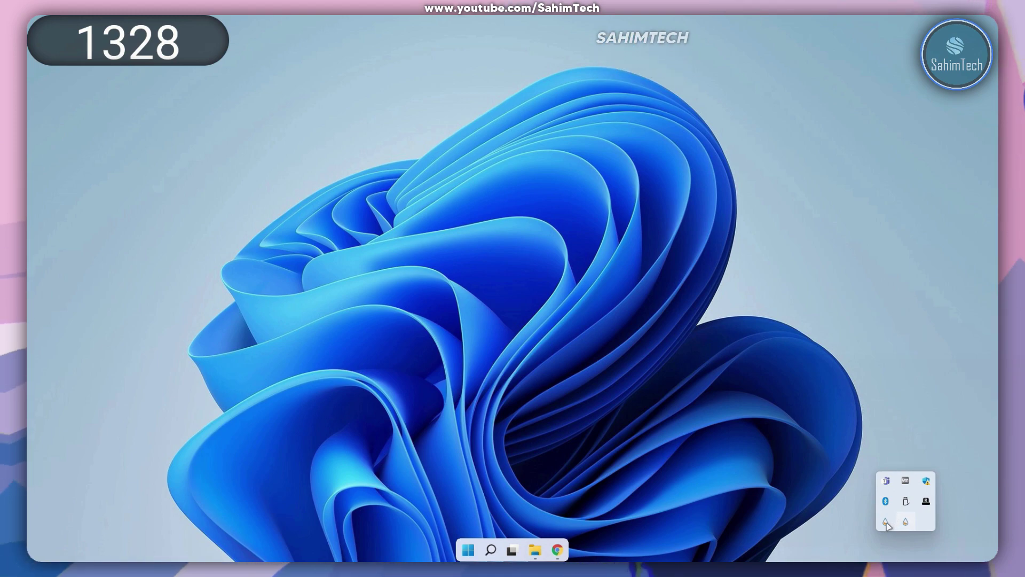
click(885, 522)
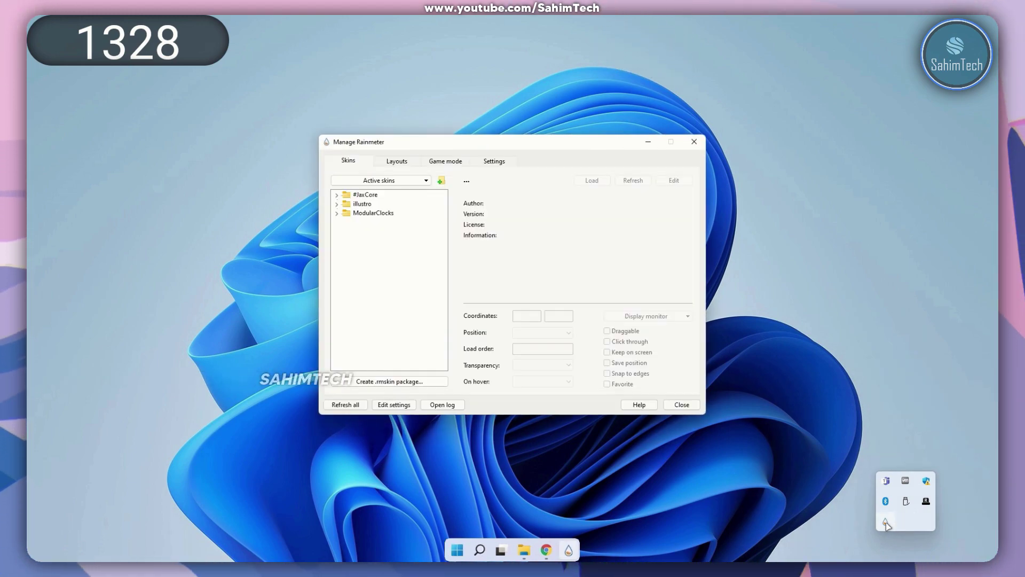
click(337, 214)
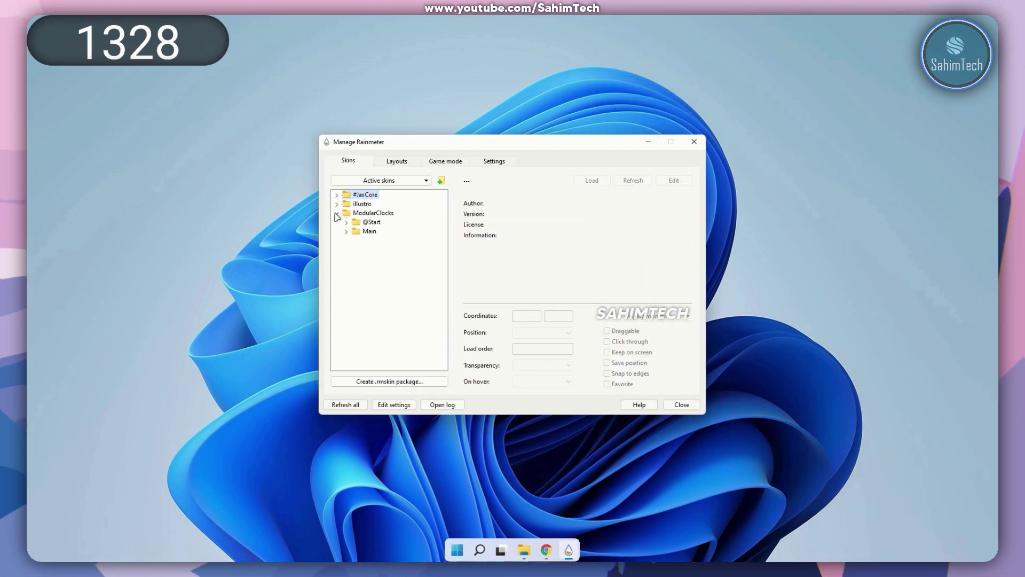
click(347, 222)
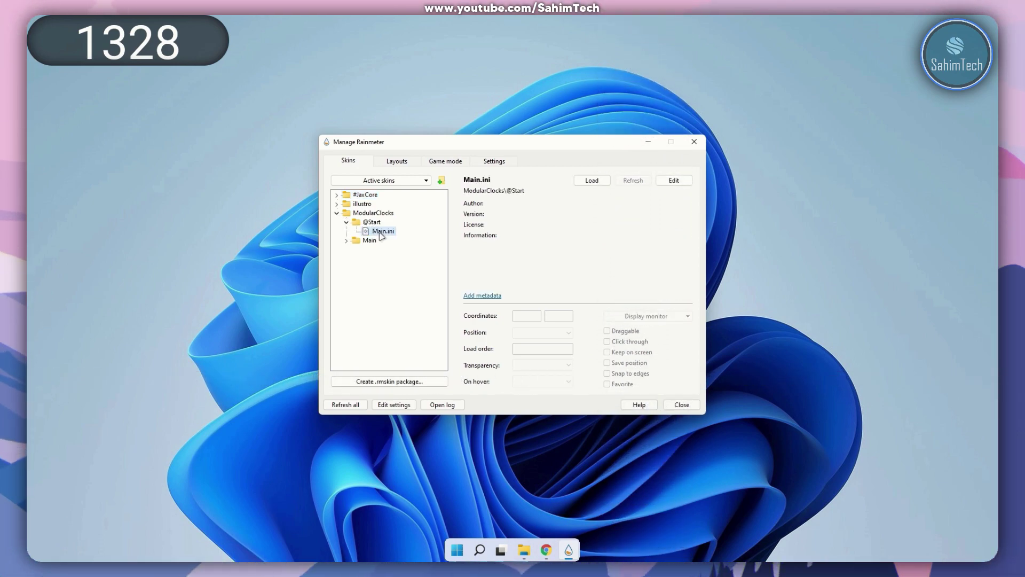
click(599, 182)
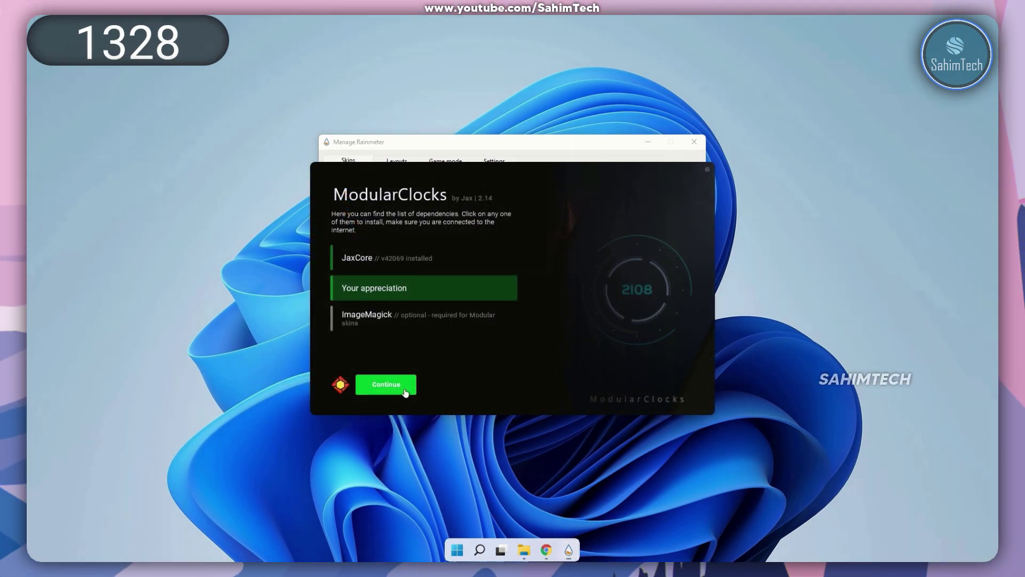
click(430, 385)
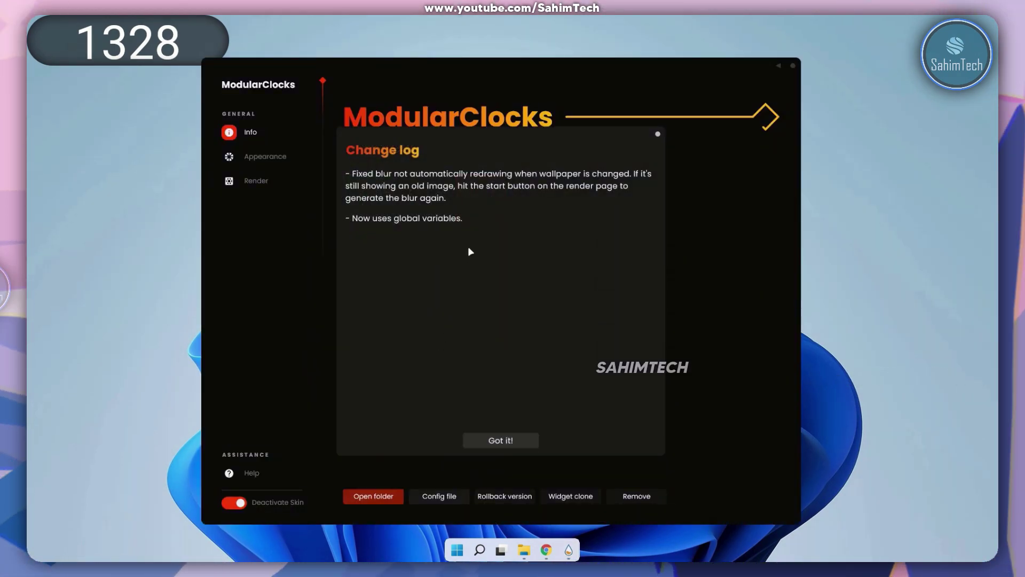
click(264, 160)
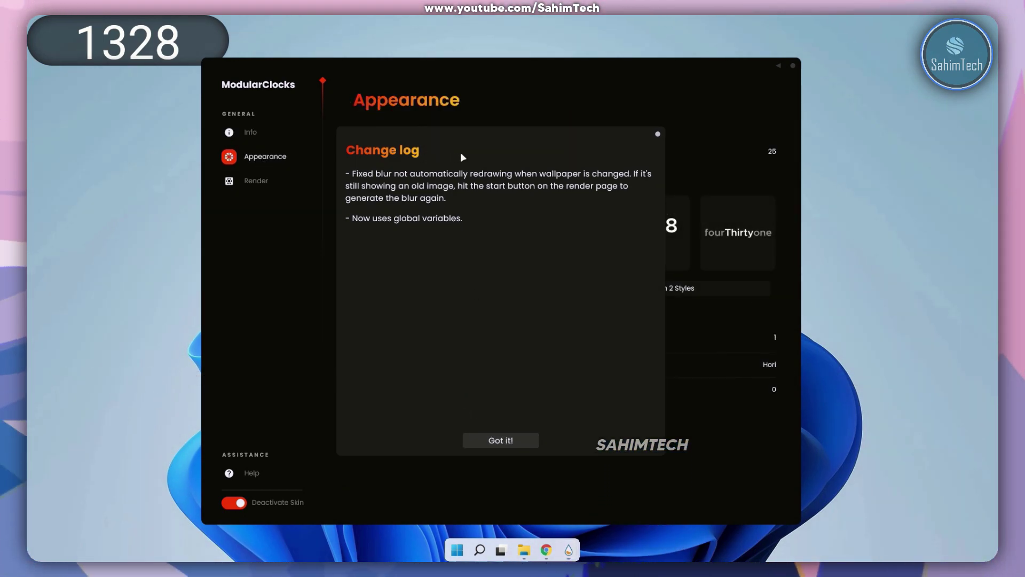
click(500, 441)
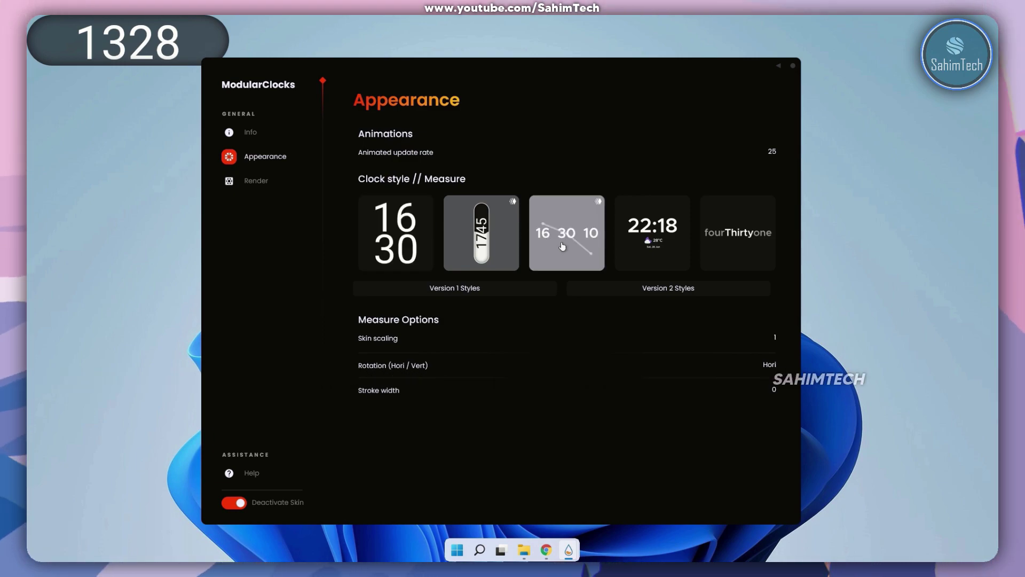
- Choose the Smart clock style with weather, after briefly trying the Graph style
click(660, 238)
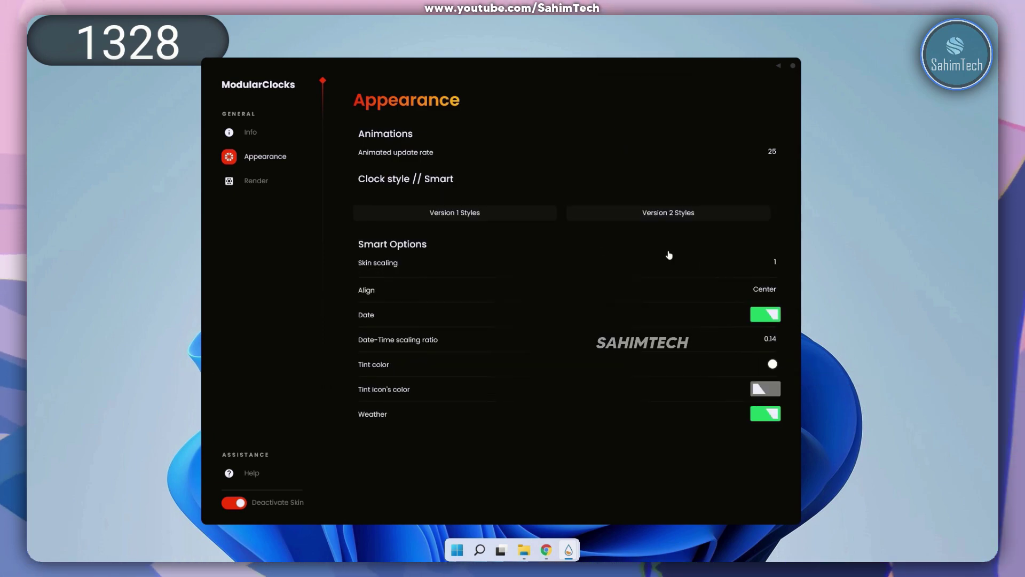
click(567, 233)
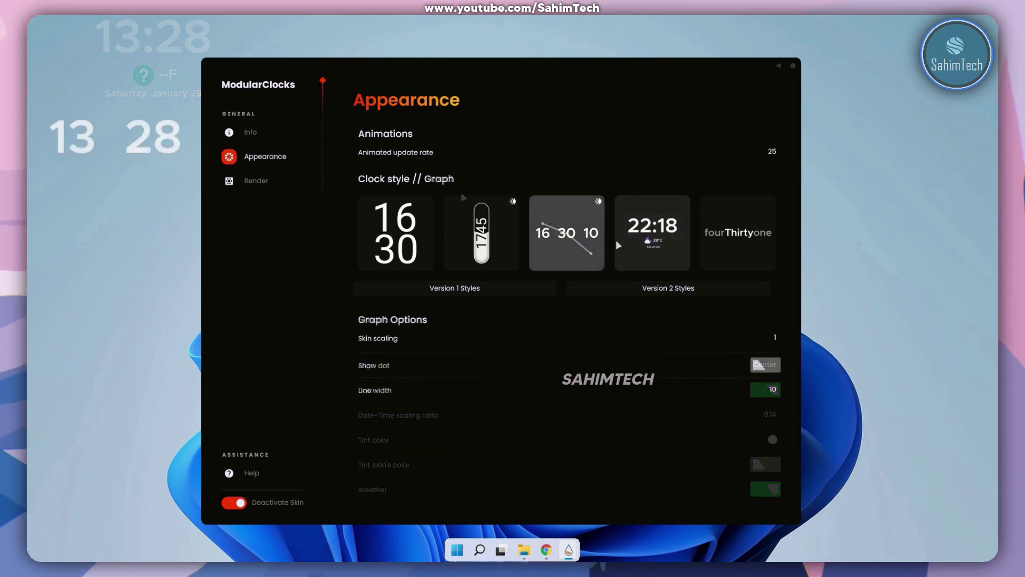
click(652, 238)
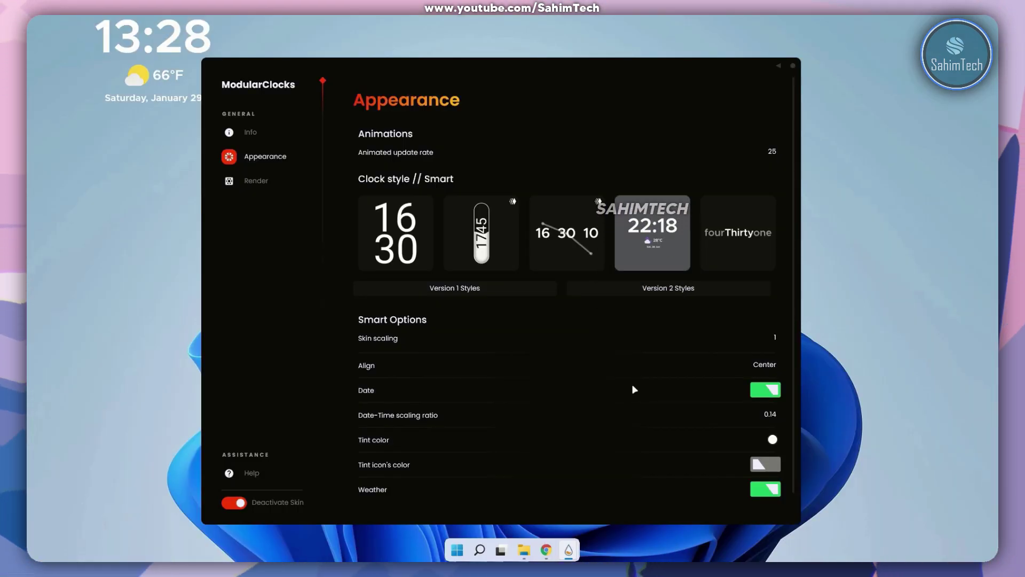
scroll(629, 381, down, 1)
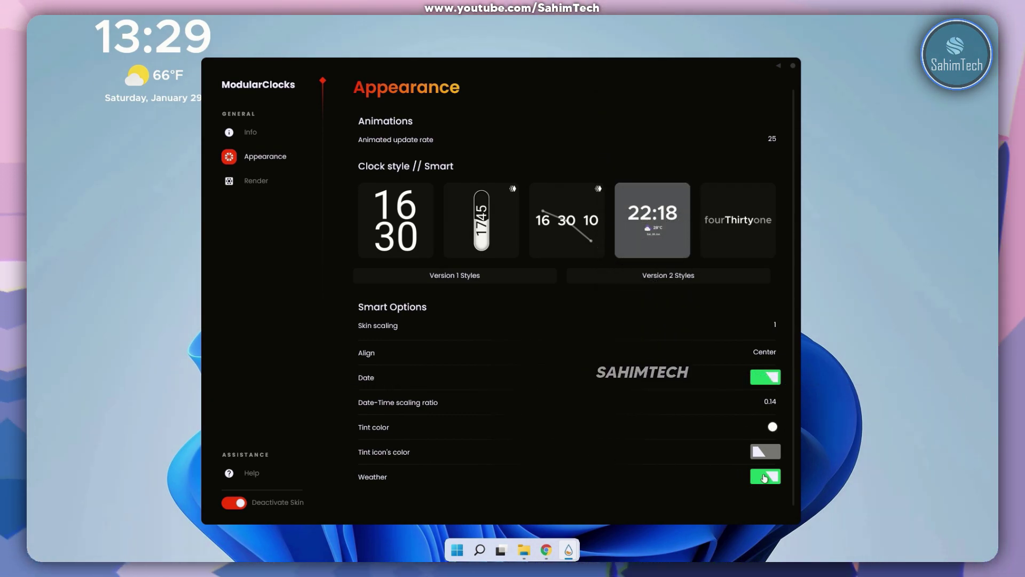
- Set the clock's rendering to Shadow and place it near the top centre of the desktop
click(242, 187)
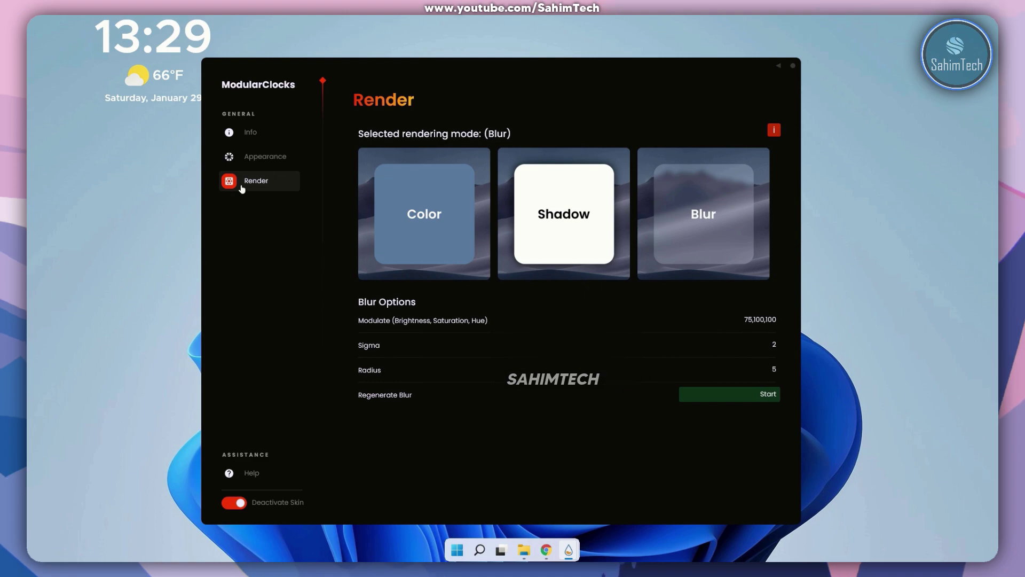
click(586, 206)
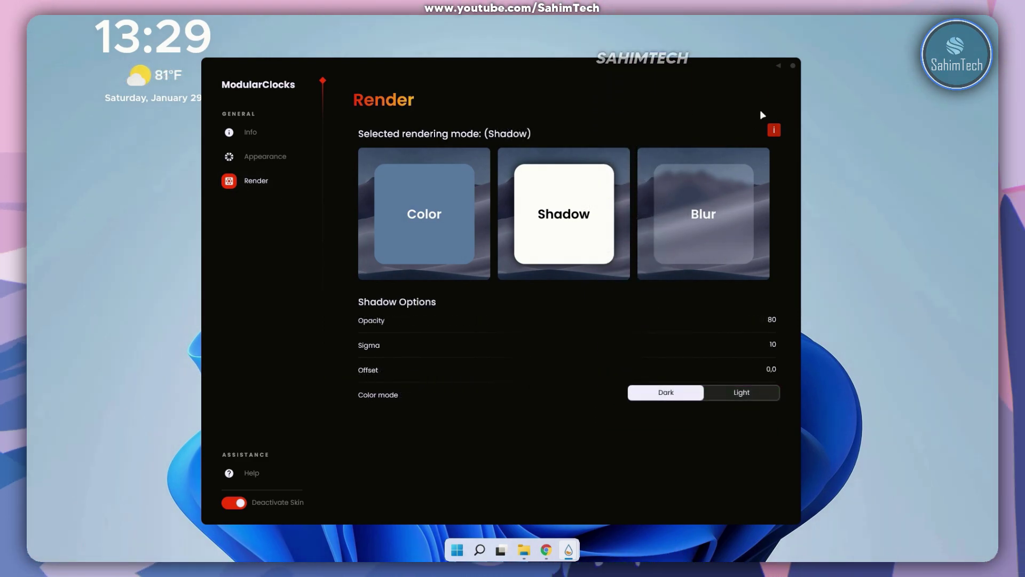
click(793, 66)
drag(194, 47, 543, 150)
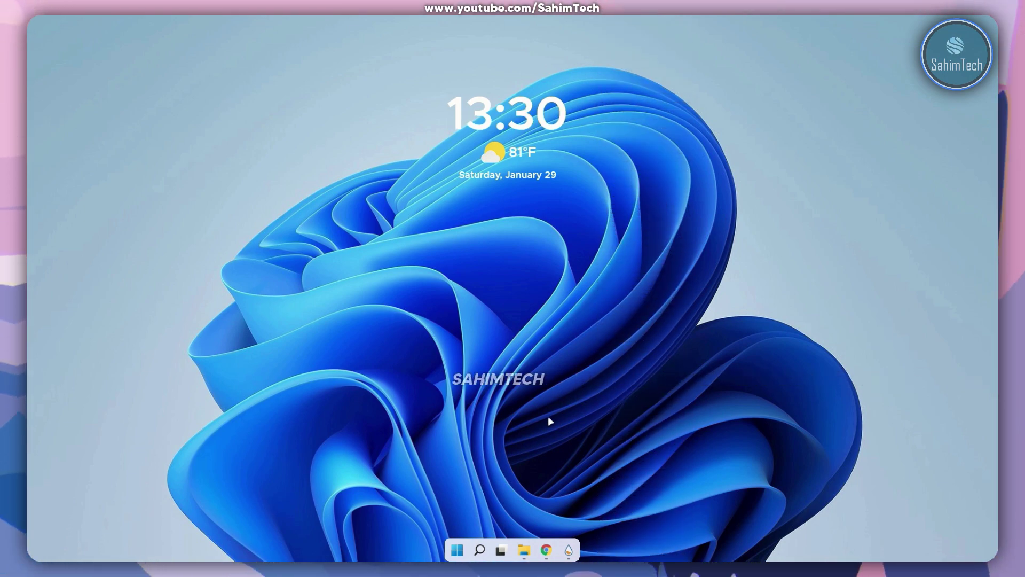
- Download the purple mountain wallpaper from WallpaperCave and open the Downloads folder
click(546, 549)
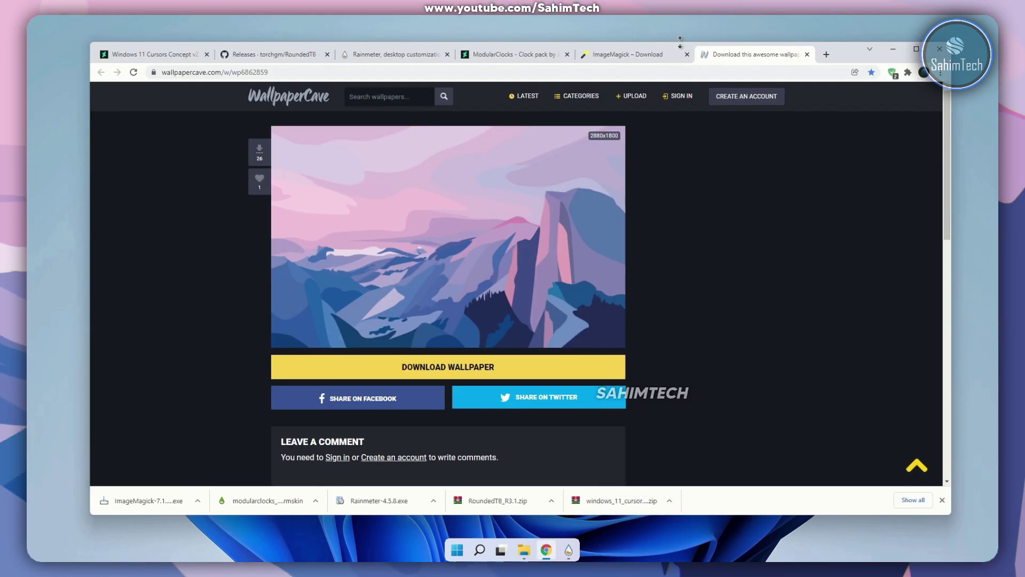
scroll(712, 274, down, 1)
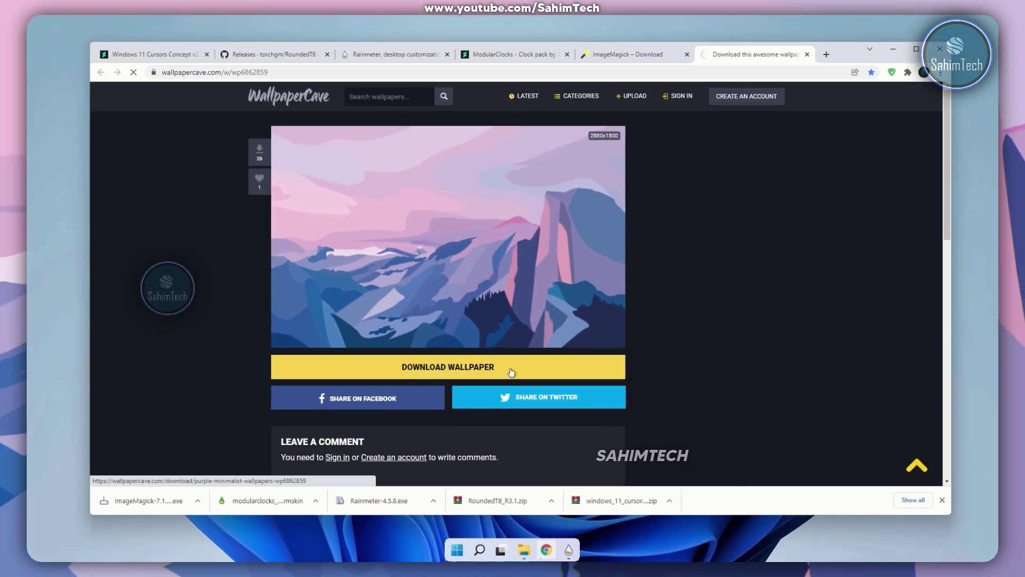
click(524, 551)
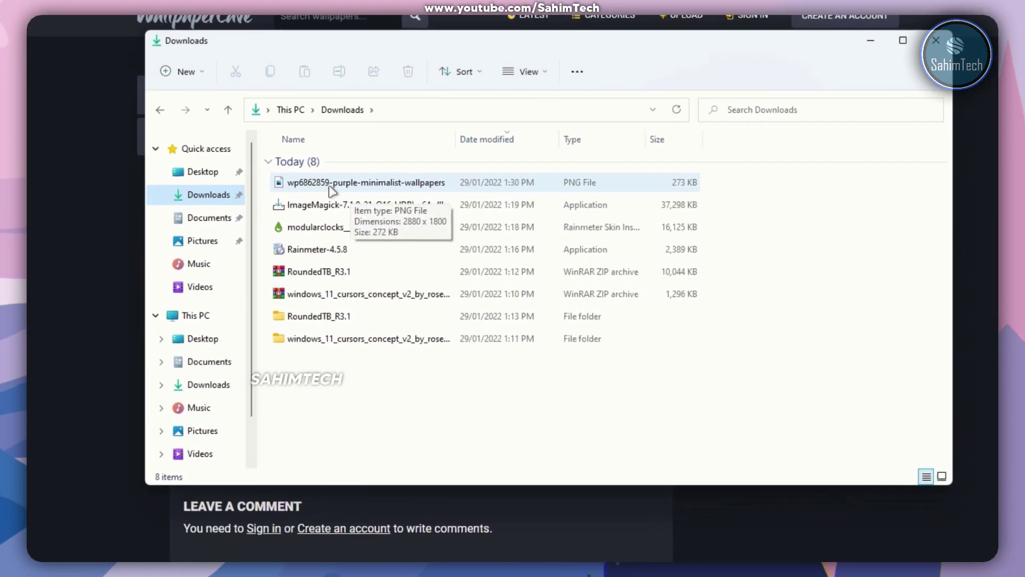
- Set the wp6862859 PNG as the desktop background and minimize Explorer and Chrome
click(385, 215)
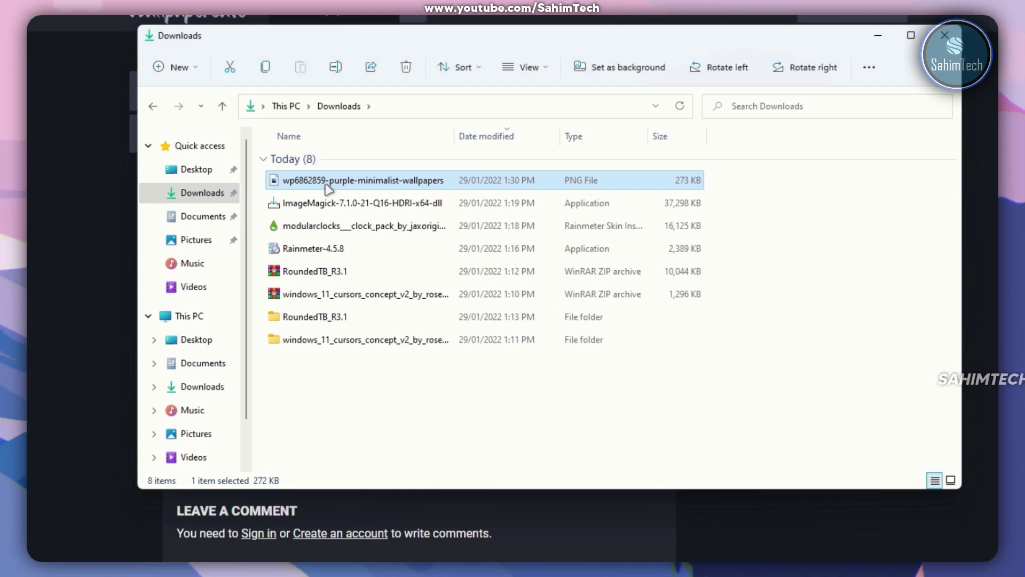
right_click(326, 187)
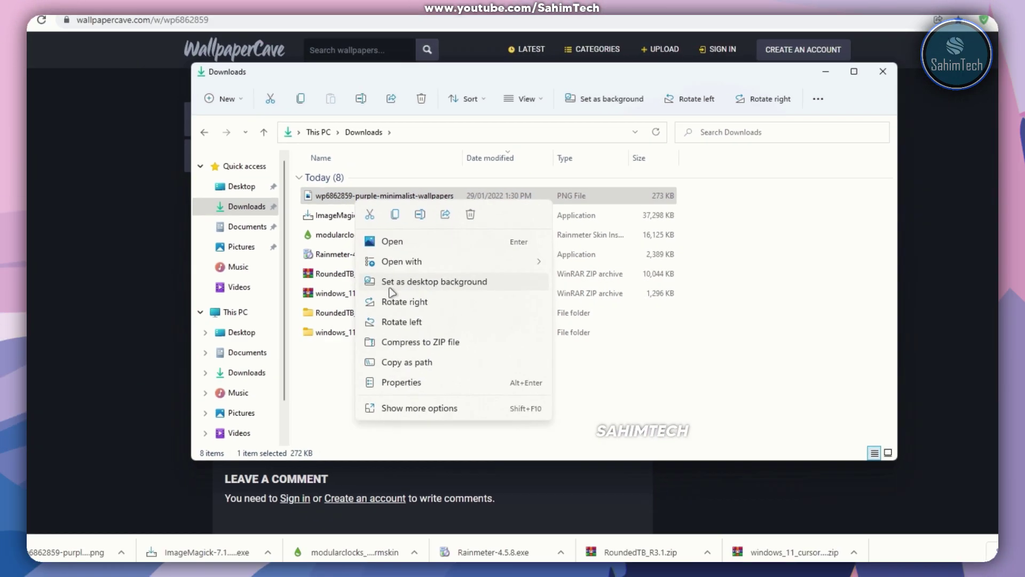
click(411, 280)
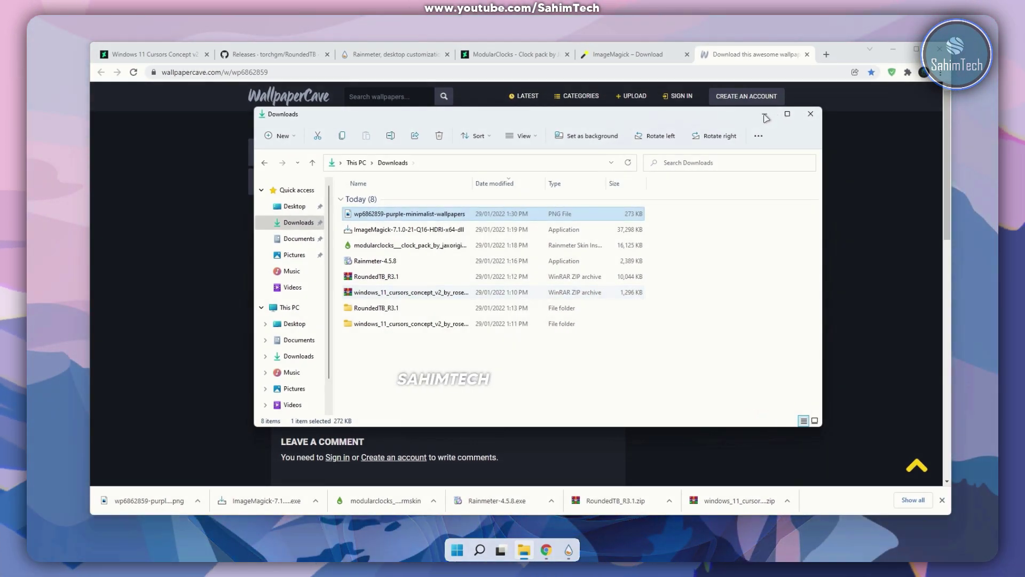
click(767, 115)
click(892, 49)
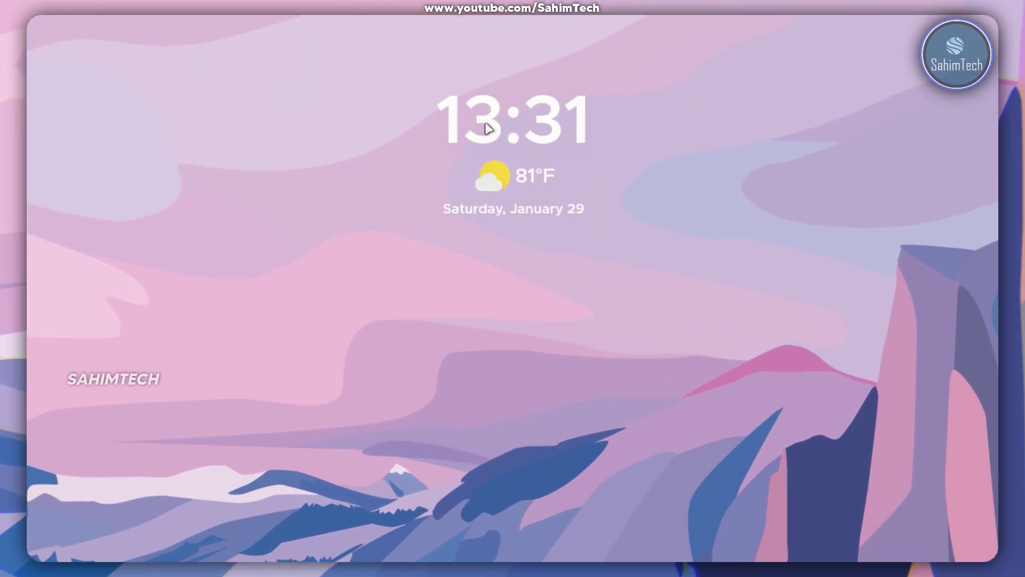
- Set the ModularClocks Smart clock's alignment to Center from its Align... option
right_click(498, 90)
click(519, 115)
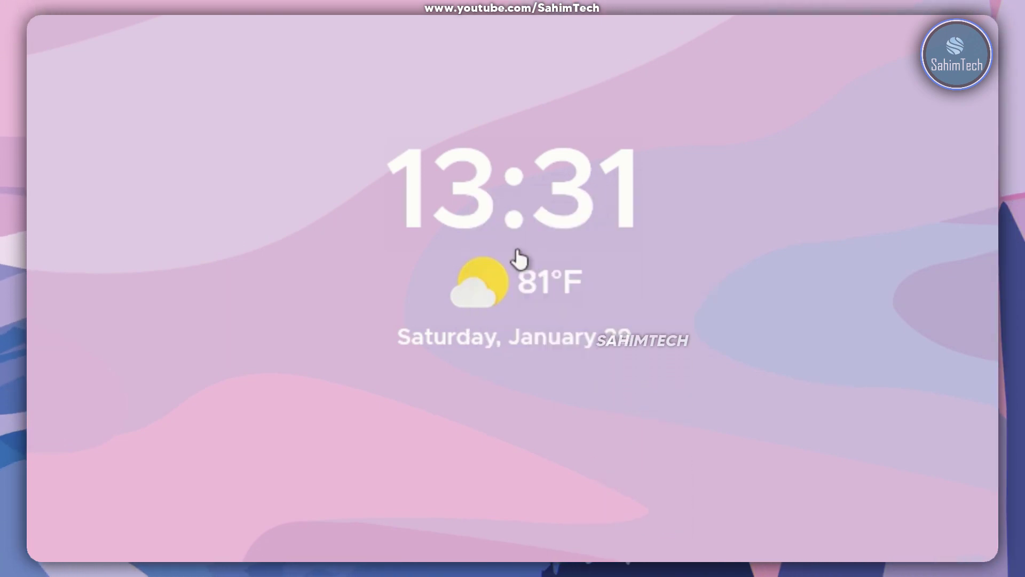
click(514, 249)
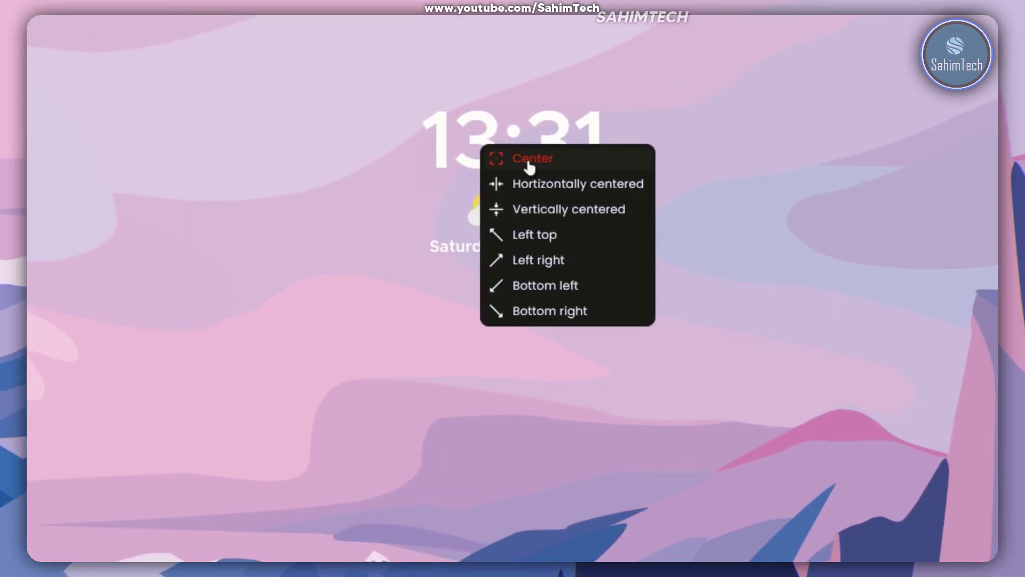
click(528, 165)
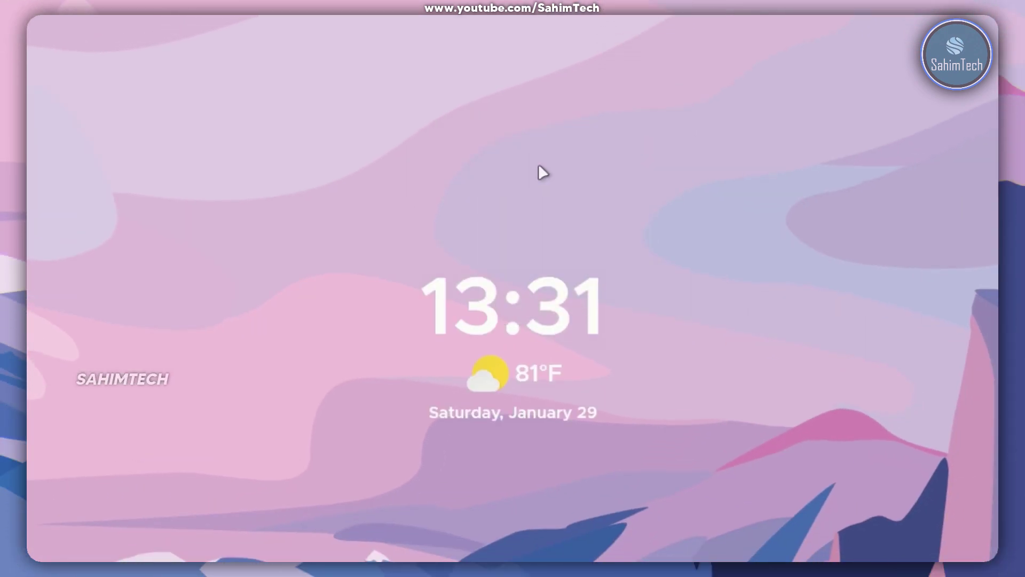